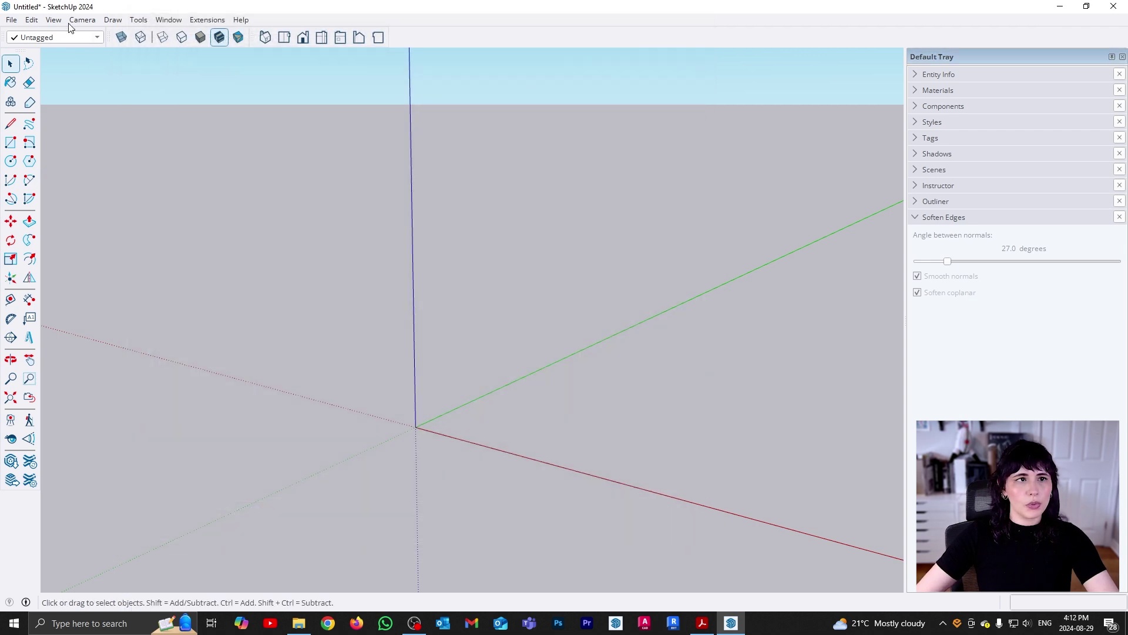
Import the BANQUETTE.jpg file into the model as an image
{"action": "left_click", "coordinate": [11, 19]}
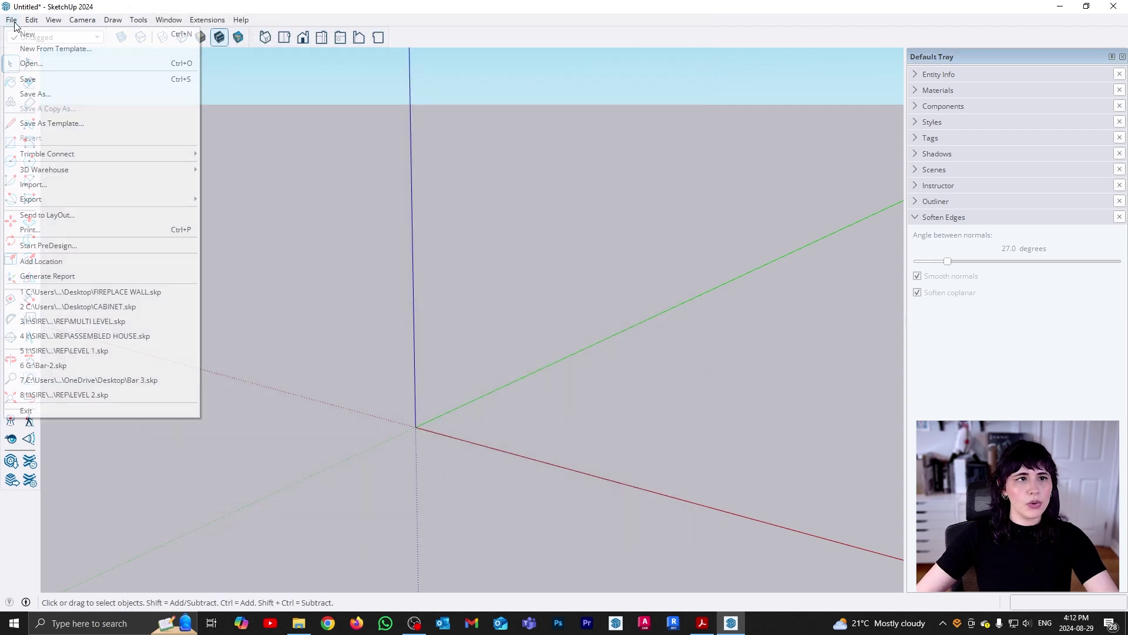
{"action": "left_click", "coordinate": [61, 187]}
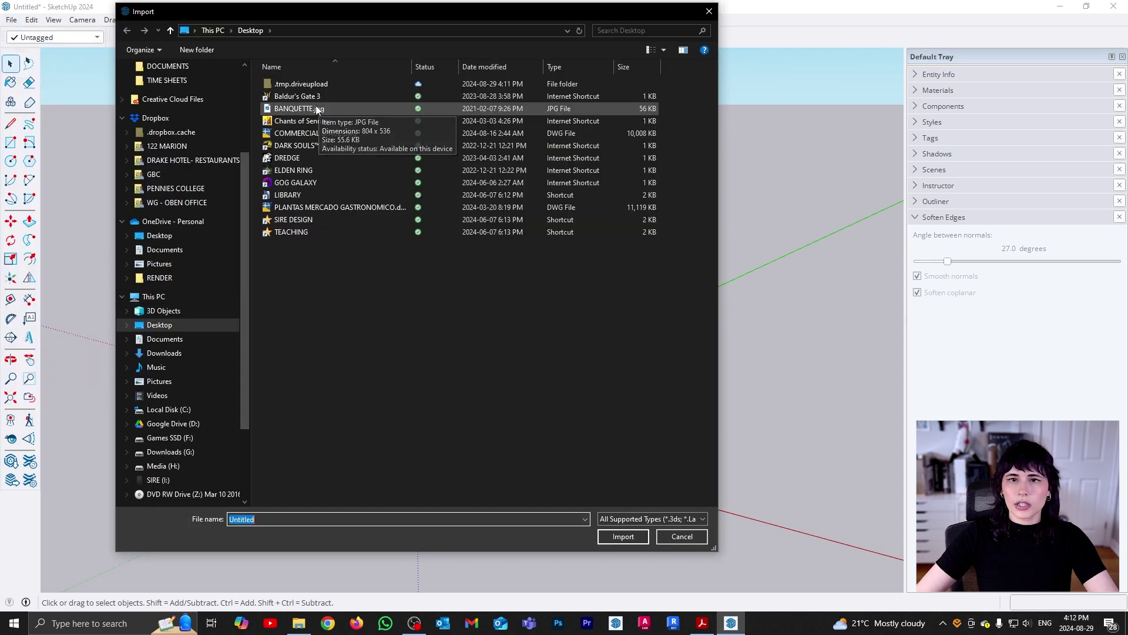
{"action": "left_click", "coordinate": [316, 108]}
{"action": "left_click", "coordinate": [622, 576]}
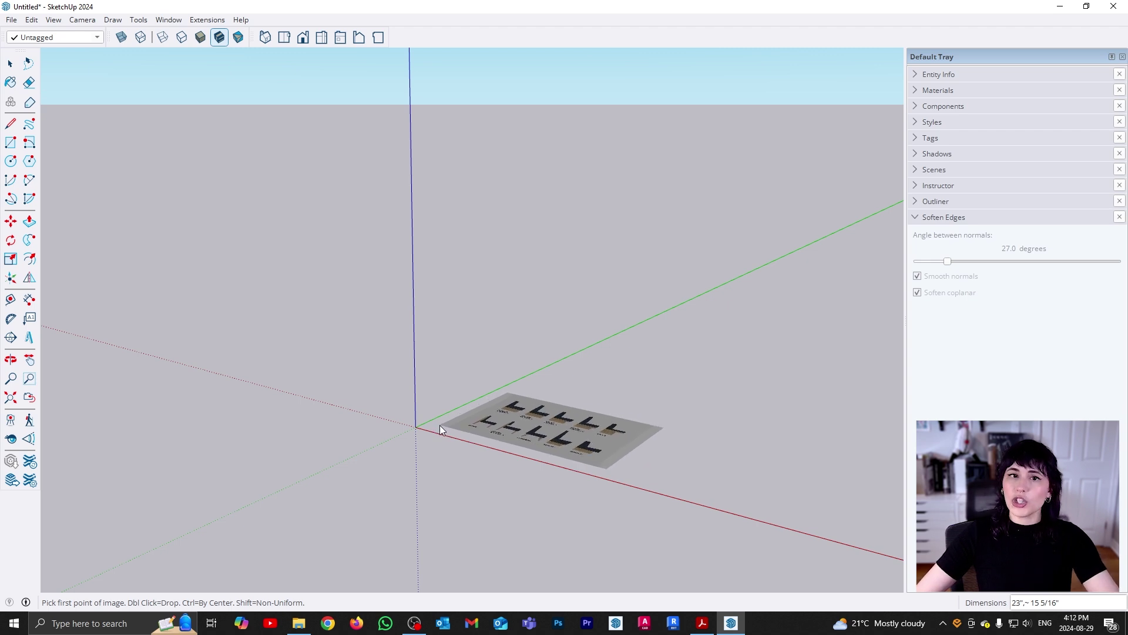
In Right view, anchor the image's corner at the origin and set its size
{"action": "key", "text": "F2"}
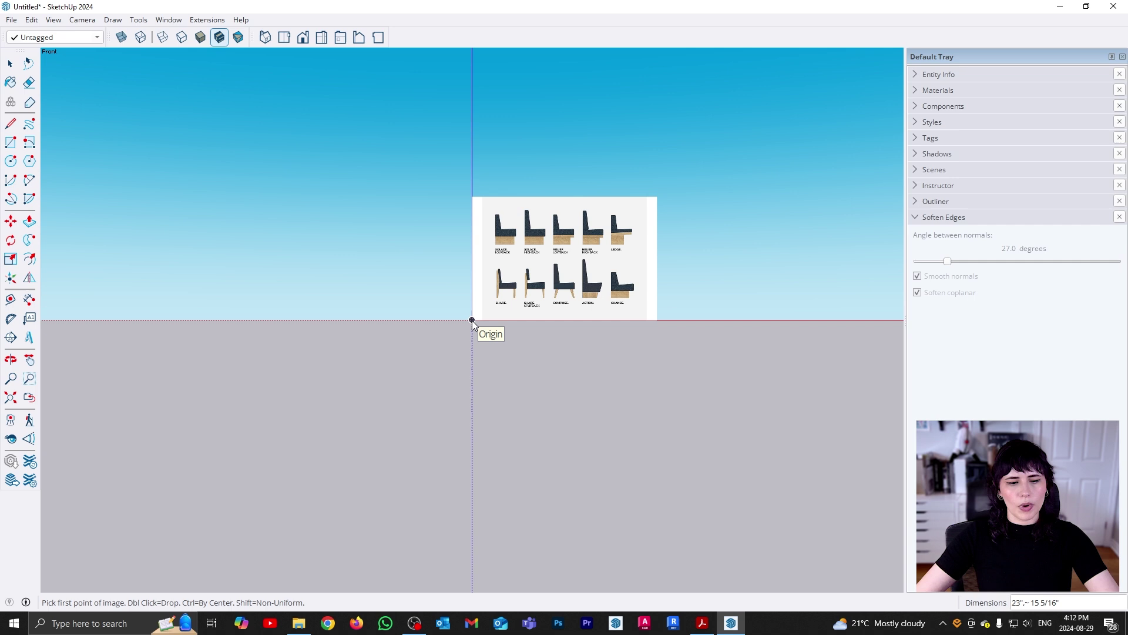
{"action": "left_click", "coordinate": [321, 37]}
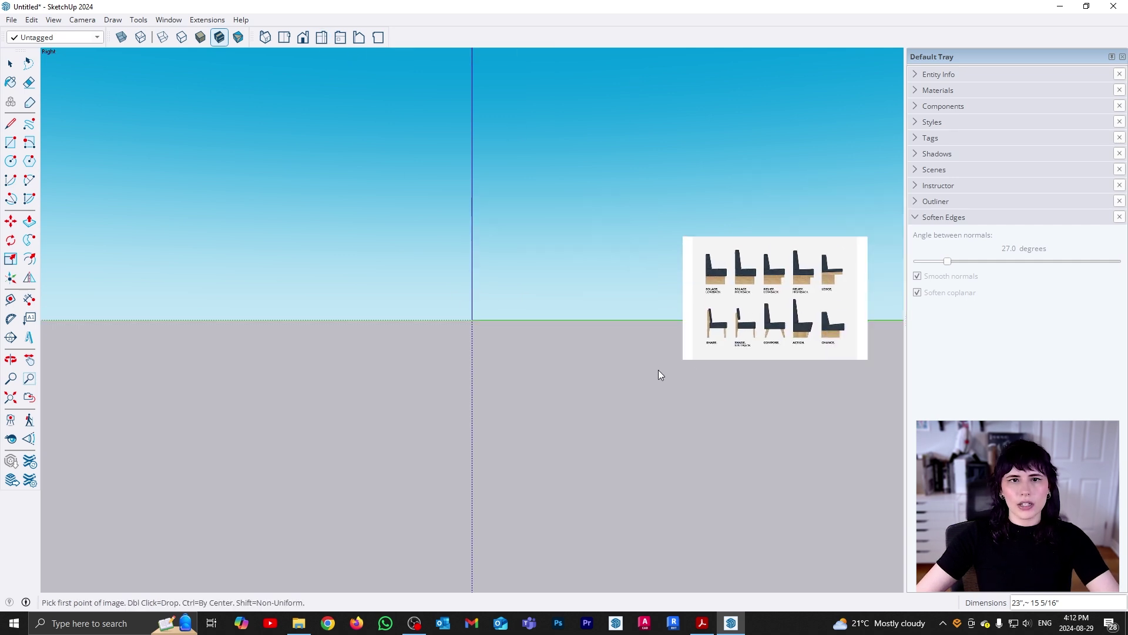
{"action": "left_click", "coordinate": [472, 319]}
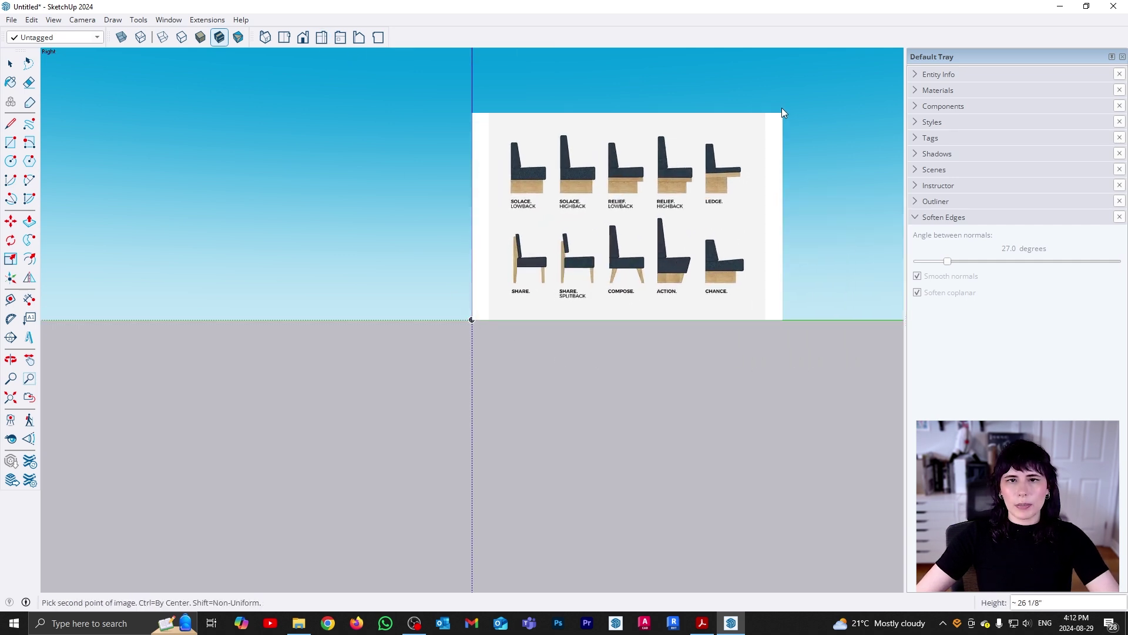
{"action": "left_click", "coordinate": [779, 116]}
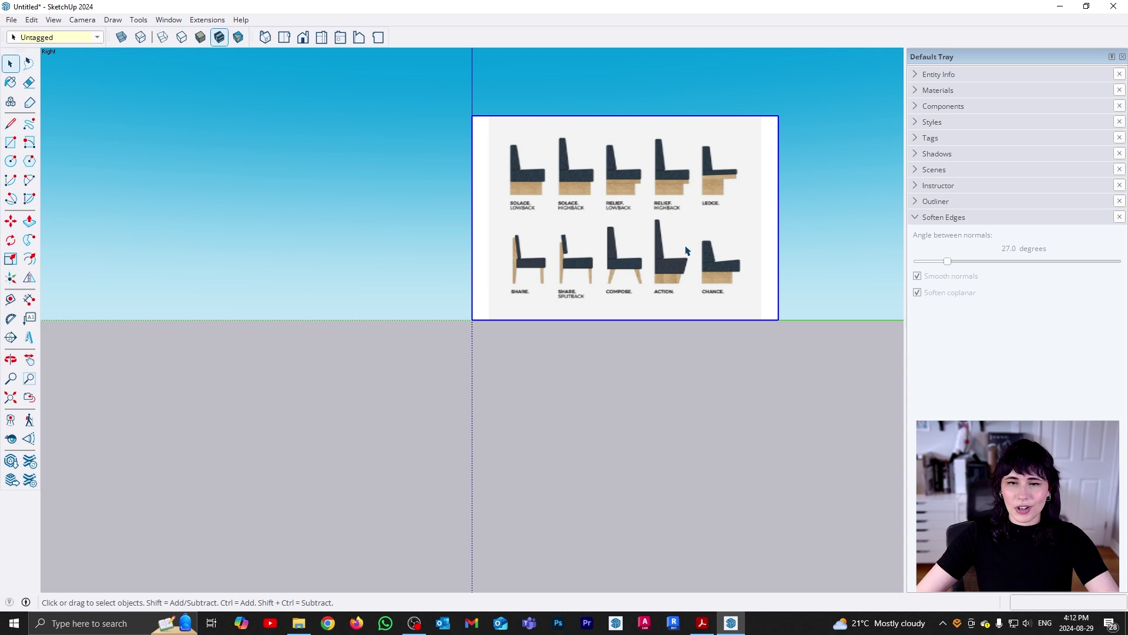
Measure the Solace Lowback seat height with Tape Measure and resize the model to 20"
{"action": "mouse_move", "coordinate": [742, 196]}
{"action": "middle_mouse_down"}
{"action": "mouse_move", "coordinate": [615, 347]}
{"action": "mouse_move", "coordinate": [581, 329]}
{"action": "mouse_move", "coordinate": [574, 348]}
{"action": "mouse_move", "coordinate": [554, 294]}
{"action": "middle_mouse_up"}
{"action": "scroll", "coordinate": [555, 293], "scroll_direction": "down", "scroll_amount": 2}
{"action": "middle_click_drag", "start_coordinate": [341, 247], "coordinate": [471, 302]}
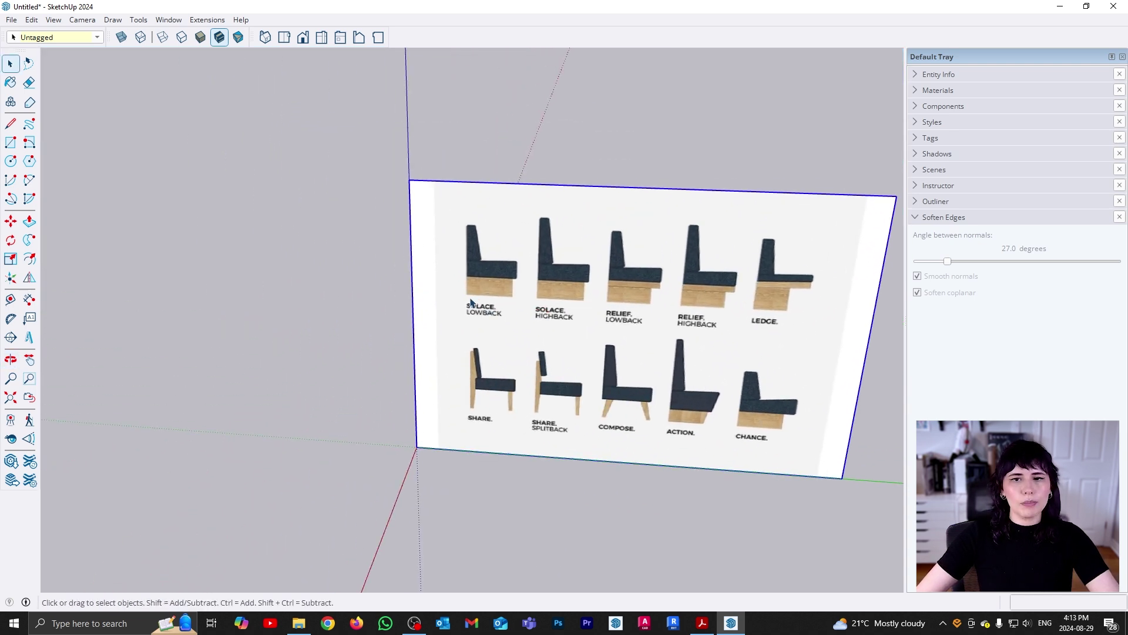
{"action": "middle_click_drag", "start_coordinate": [783, 347], "coordinate": [710, 344]}
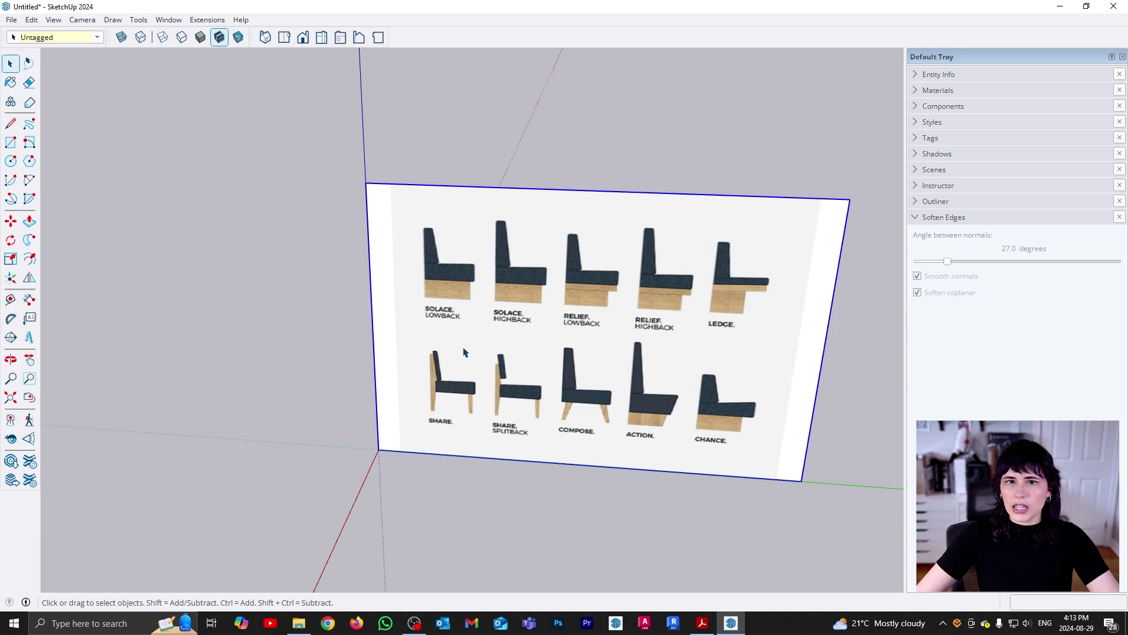
{"action": "scroll", "coordinate": [439, 276], "scroll_direction": "up", "scroll_amount": 4}
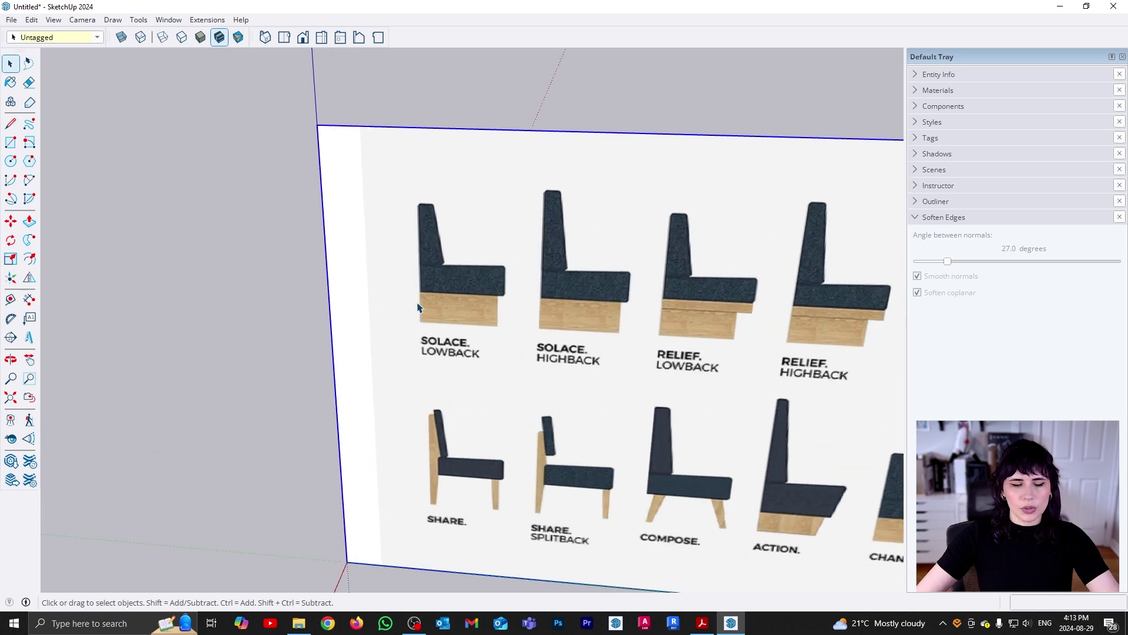
{"action": "key", "text": "t"}
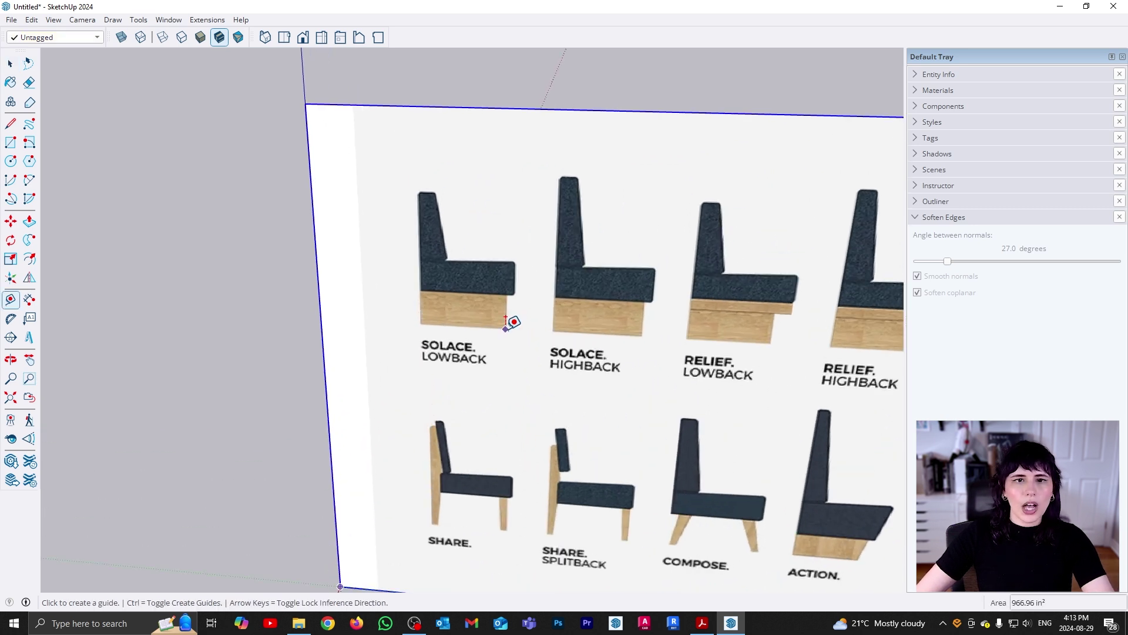
{"action": "left_click", "coordinate": [505, 326]}
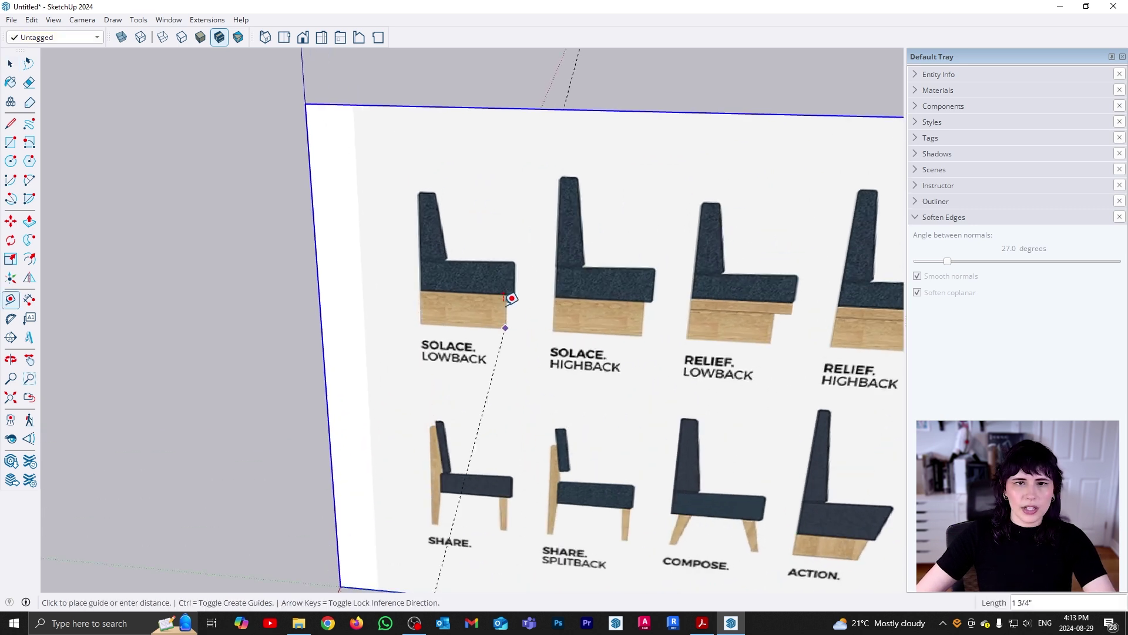
{"action": "left_click", "coordinate": [506, 262]}
{"action": "type", "text": "20"}
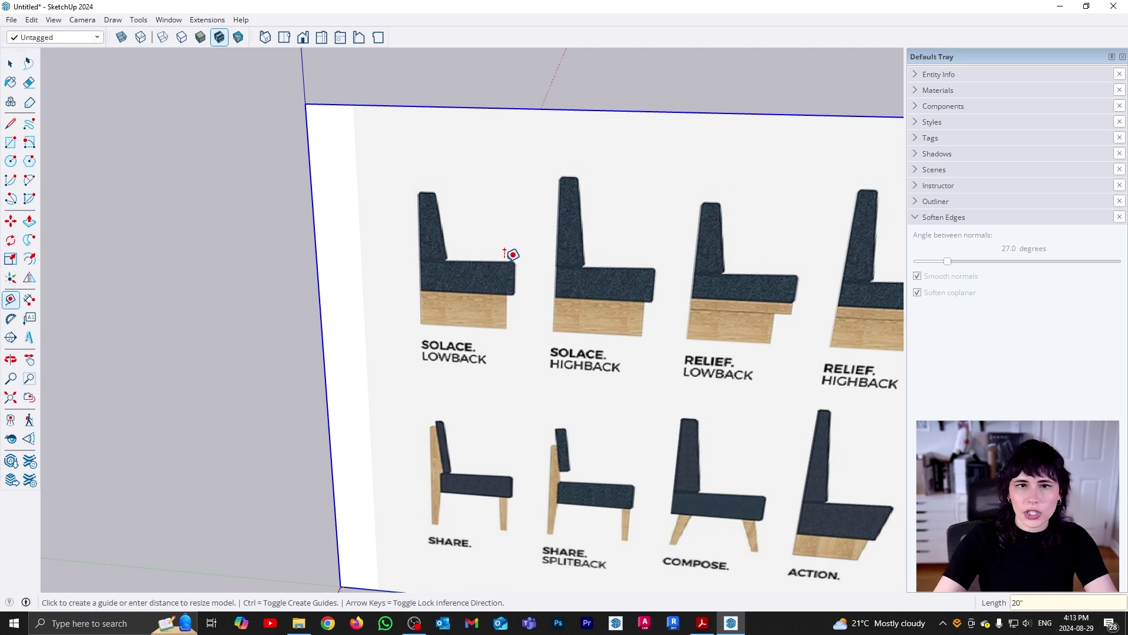
{"action": "key", "text": "Return"}
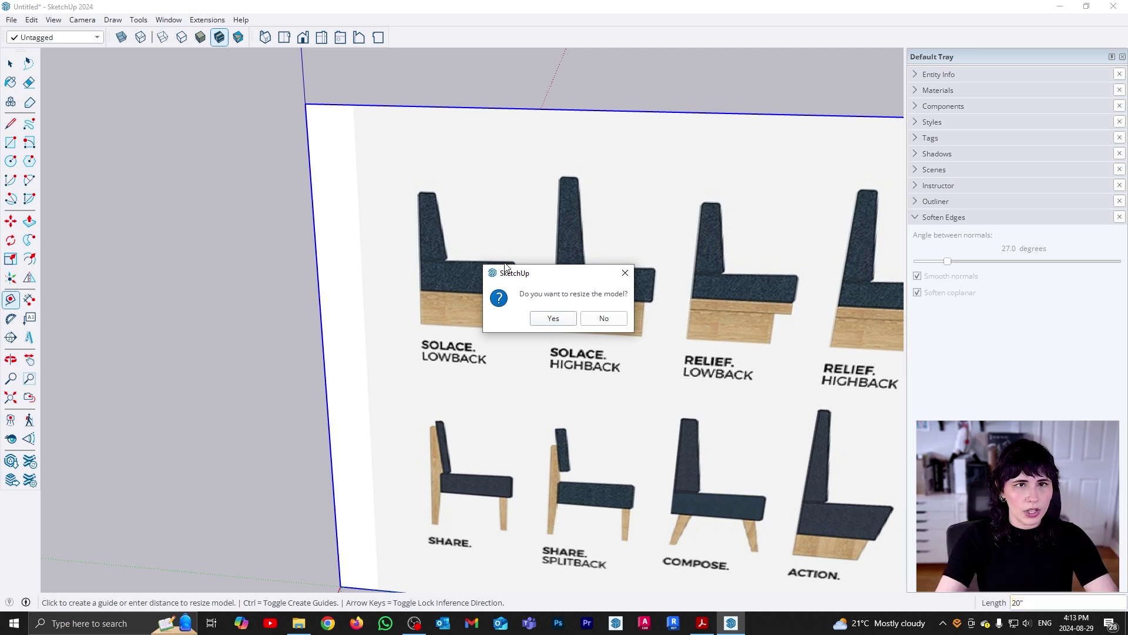
{"action": "key", "text": "Return"}
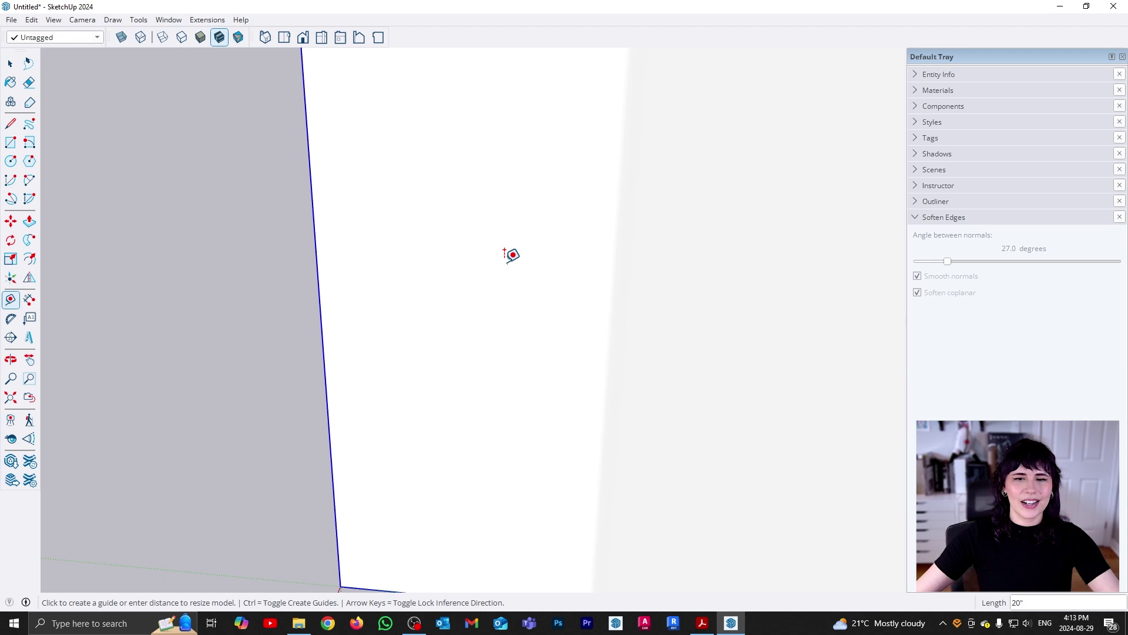
Orbit and zoom back in on the resized chair image
{"action": "key", "text": "space"}
{"action": "scroll", "coordinate": [455, 379], "scroll_direction": "down", "scroll_amount": 5}
{"action": "scroll", "coordinate": [452, 381], "scroll_direction": "down", "scroll_amount": 2}
{"action": "middle_click_drag", "start_coordinate": [585, 328], "coordinate": [508, 357]}
{"action": "scroll", "coordinate": [461, 303], "scroll_direction": "up", "scroll_amount": 6}
Trace the profile's base with lines, from its bottom-left corner out to the cushion edge
{"action": "scroll", "coordinate": [469, 379], "scroll_direction": "up", "scroll_amount": 3}
{"action": "key", "text": "l"}
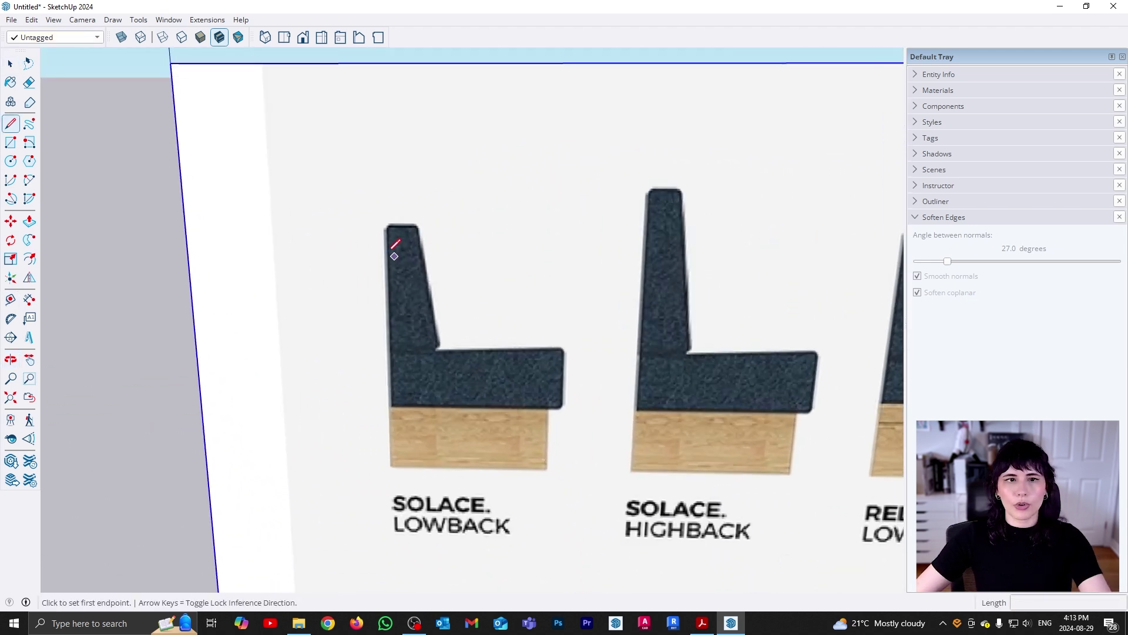
{"action": "left_click", "coordinate": [387, 226]}
{"action": "key", "text": "Escape"}
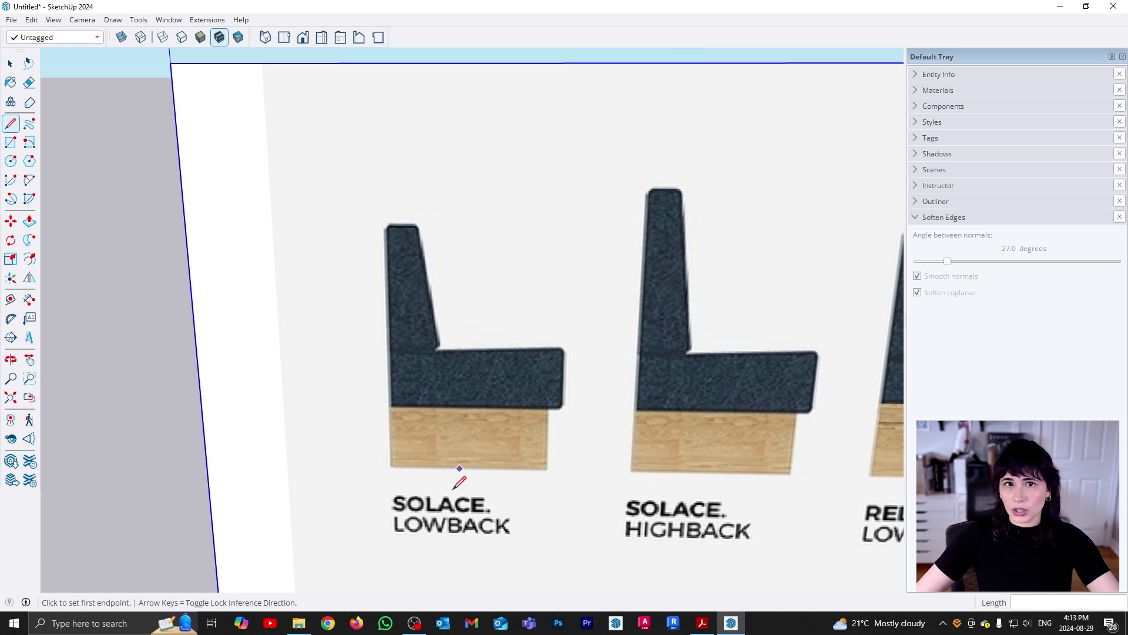
{"action": "left_click", "coordinate": [391, 467]}
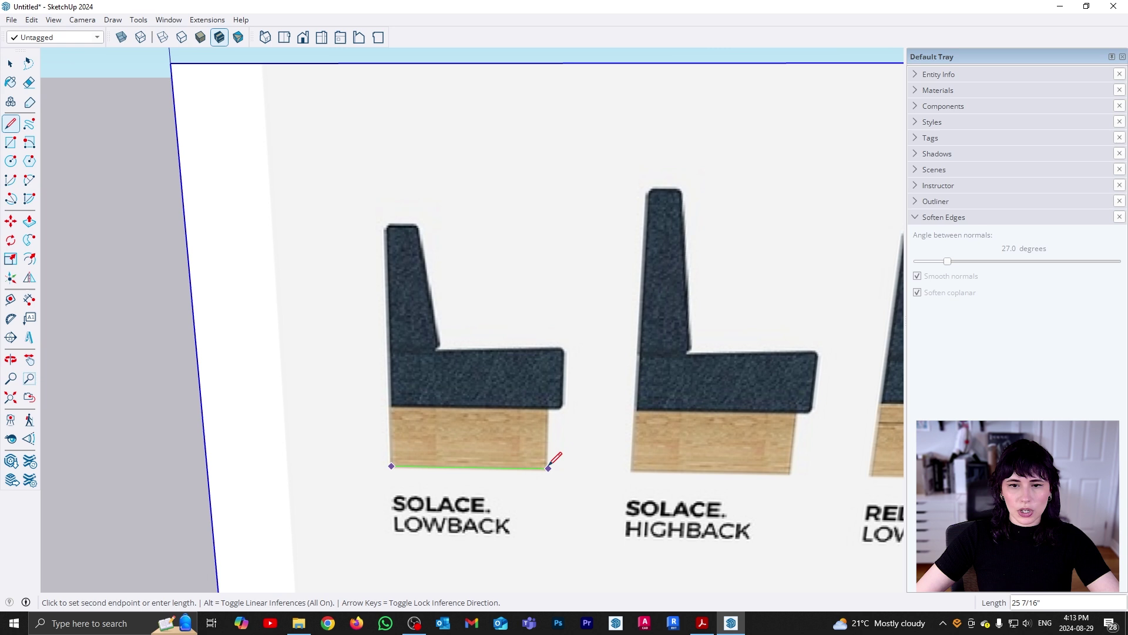
{"action": "scroll", "coordinate": [550, 396], "scroll_direction": "up", "scroll_amount": 3}
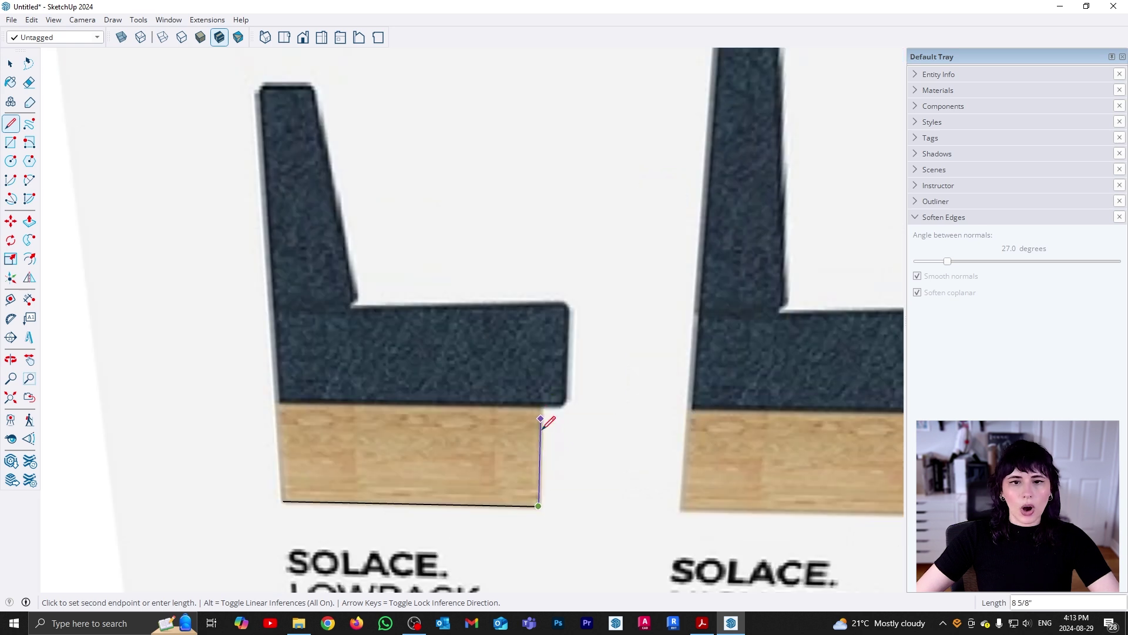
{"action": "scroll", "coordinate": [560, 408], "scroll_direction": "up", "scroll_amount": 3}
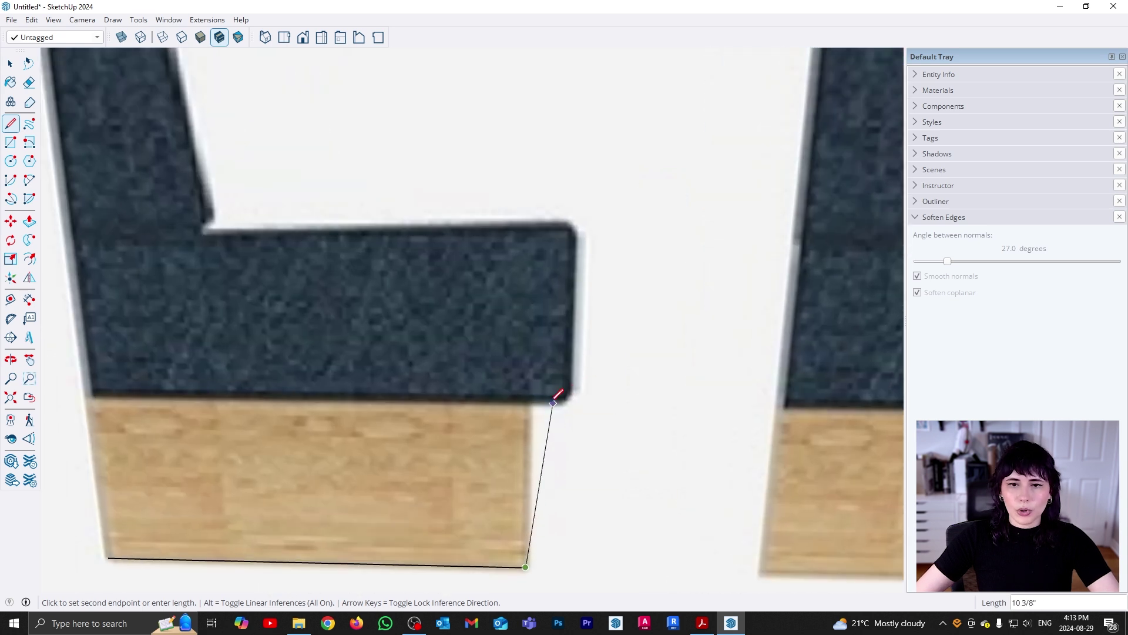
{"action": "left_click", "coordinate": [529, 400]}
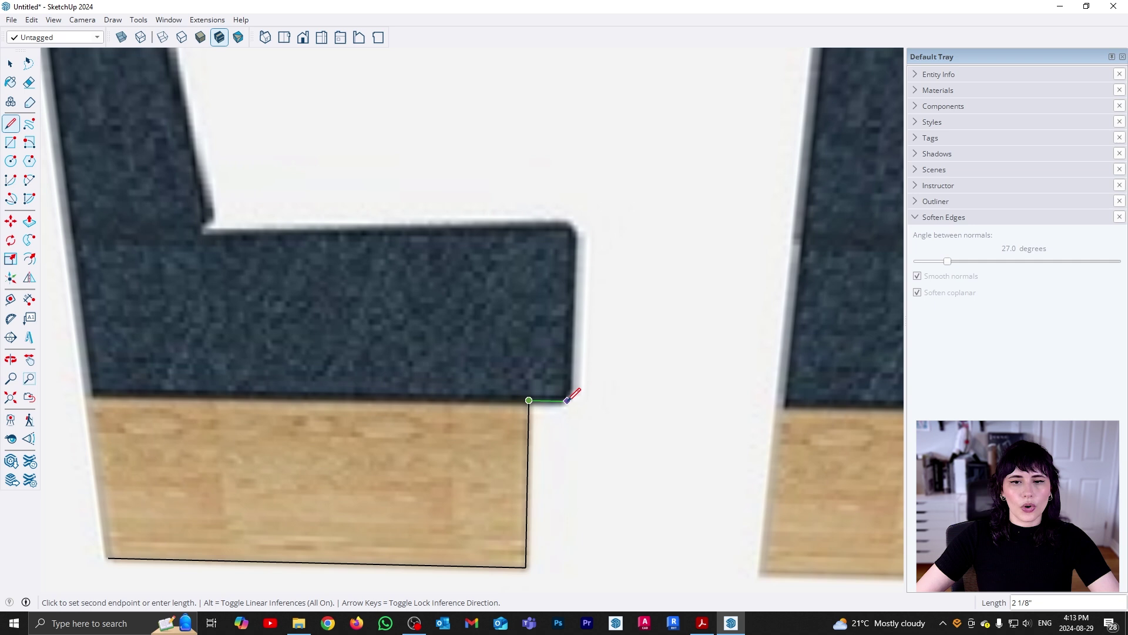
{"action": "left_click", "coordinate": [568, 400]}
Trace the cushion front, seat top and sloped backrest, closing the outline into a face
{"action": "left_click", "coordinate": [575, 222]}
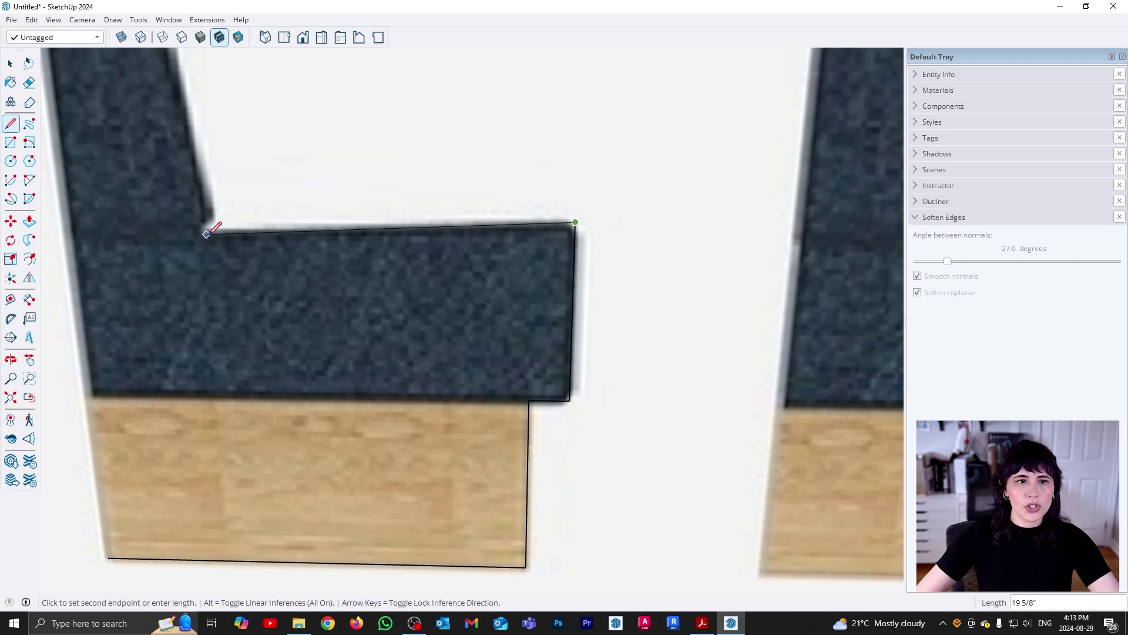
{"action": "left_click", "coordinate": [217, 232]}
{"action": "middle_click_drag", "start_coordinate": [212, 227], "coordinate": [382, 366], "text": "shift"}
{"action": "left_click", "coordinate": [304, 100]}
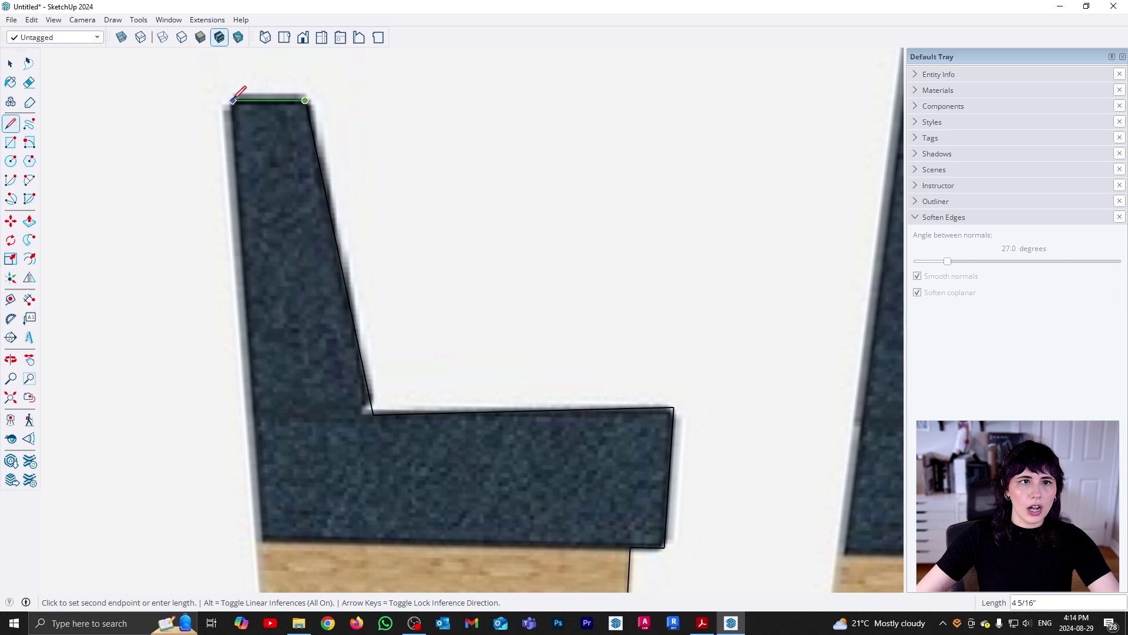
{"action": "scroll", "coordinate": [233, 100], "scroll_direction": "down", "scroll_amount": 2}
{"action": "left_click", "coordinate": [231, 98]}
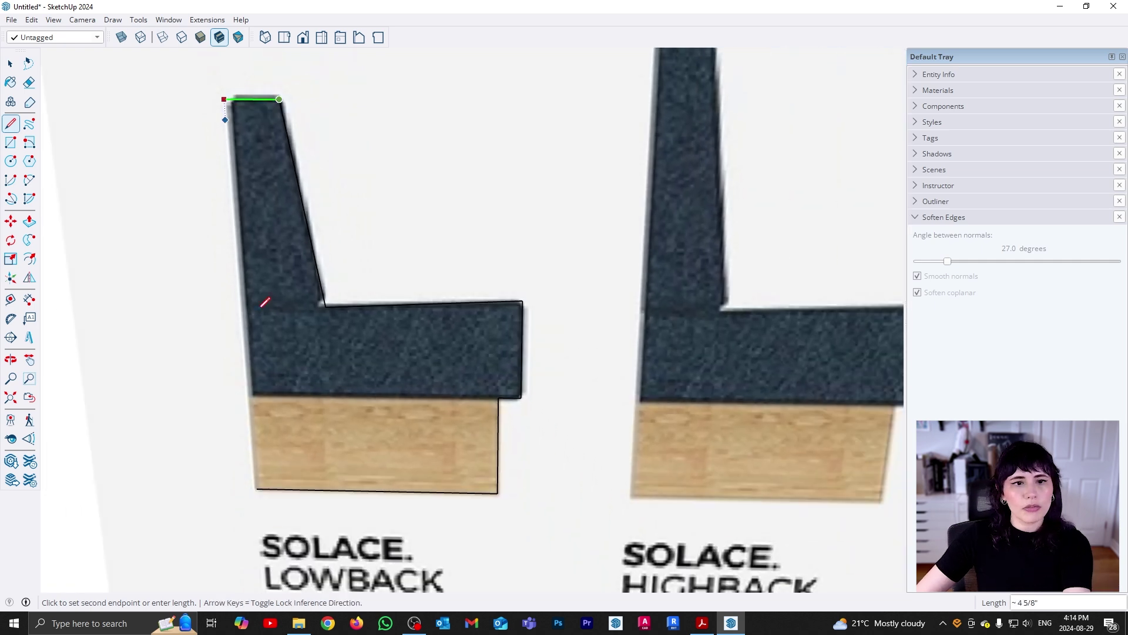
{"action": "left_click", "coordinate": [259, 486]}
{"action": "key", "text": "space"}
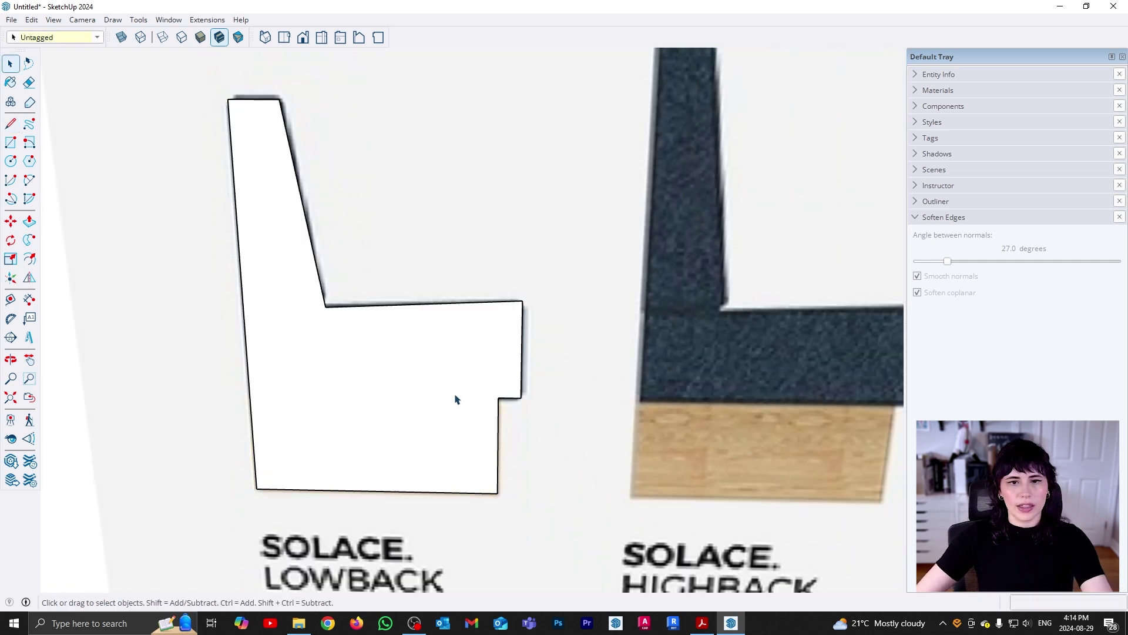
Delete the BANQUETTE reference image
{"action": "scroll", "coordinate": [457, 395], "scroll_direction": "down", "scroll_amount": 5}
{"action": "mouse_move", "coordinate": [456, 396]}
{"action": "middle_mouse_down"}
{"action": "mouse_move", "coordinate": [662, 461]}
{"action": "mouse_move", "coordinate": [589, 500]}
{"action": "mouse_move", "coordinate": [584, 403]}
{"action": "middle_mouse_up"}
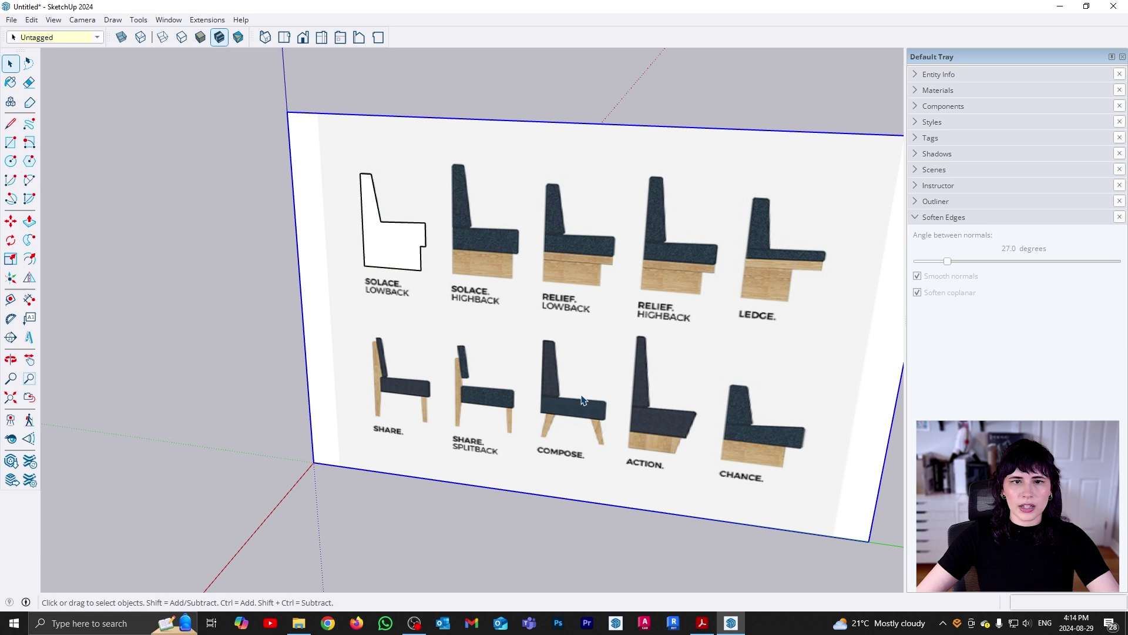
{"action": "key", "text": "Delete"}
Move the traced profile face so its corner sits on the origin
{"action": "left_click", "coordinate": [403, 246]}
{"action": "key", "text": "m"}
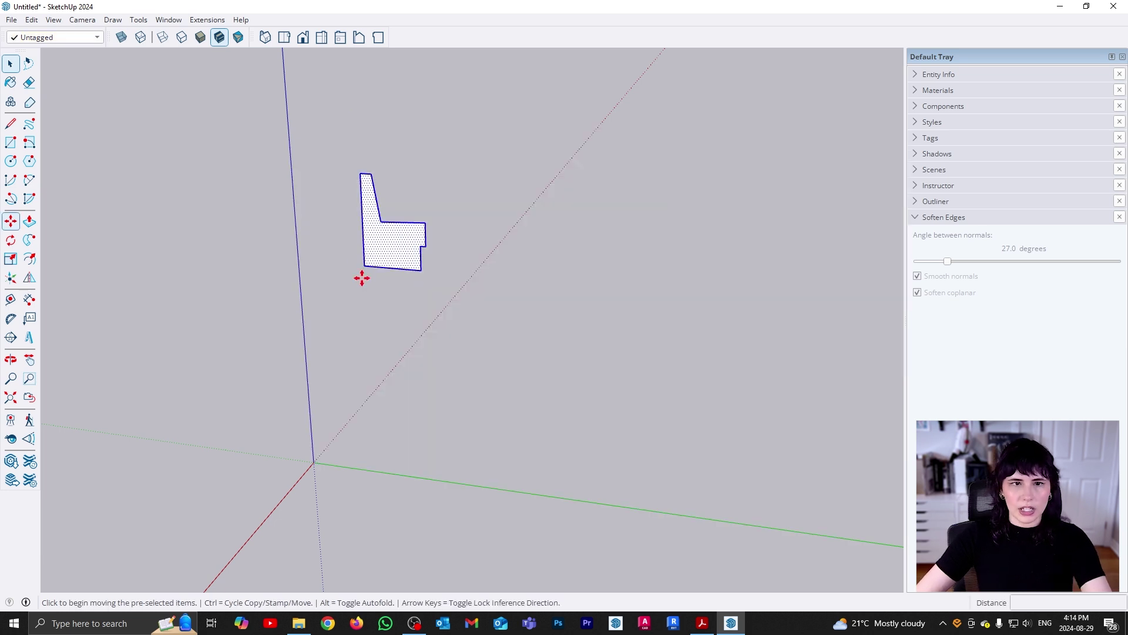
{"action": "left_click", "coordinate": [365, 267]}
{"action": "middle_click_drag", "start_coordinate": [312, 456], "coordinate": [529, 441]}
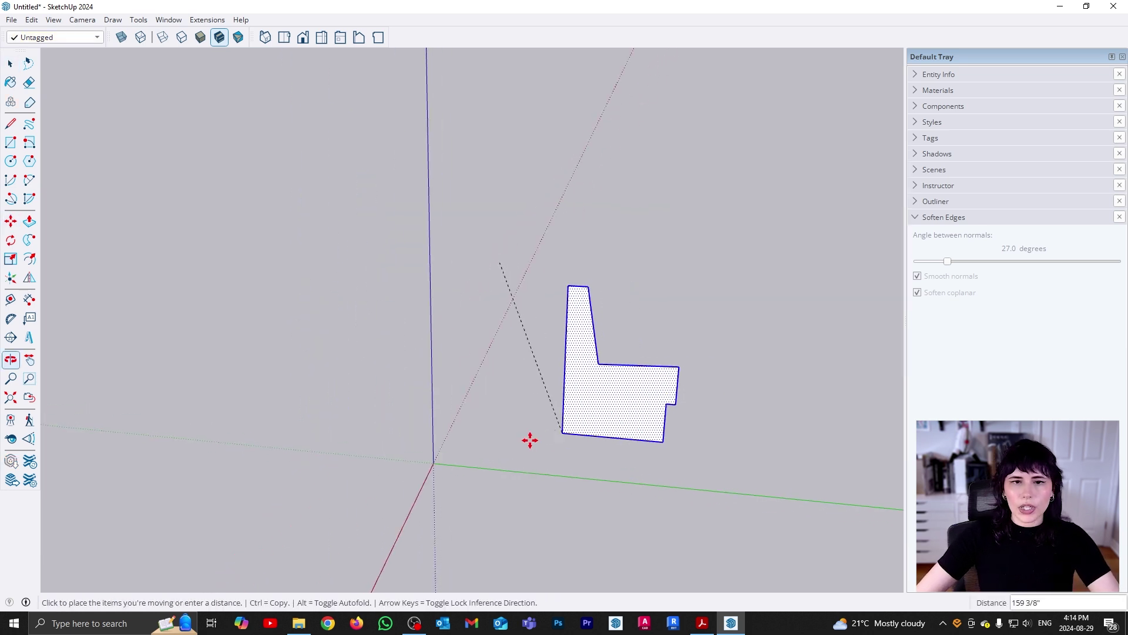
{"action": "middle_click_drag", "start_coordinate": [433, 469], "coordinate": [335, 496]}
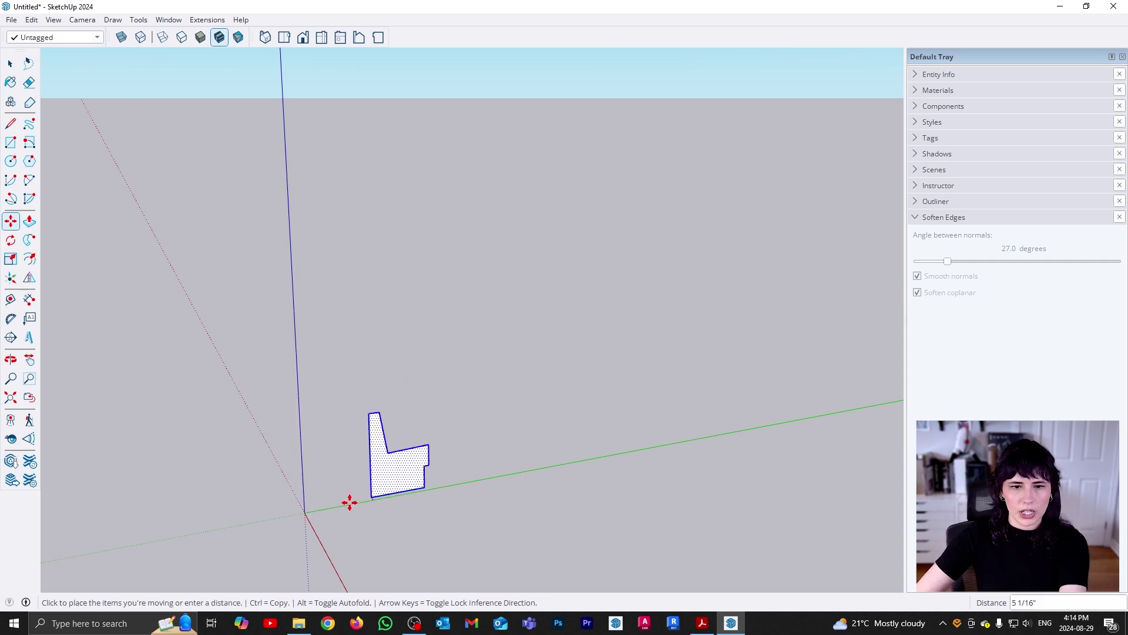
{"action": "left_click", "coordinate": [307, 511]}
{"action": "middle_click_drag", "start_coordinate": [307, 510], "coordinate": [395, 418]}
Push/pull the Solace Lowback profile face out 122 3/16" into a long bench
{"action": "key", "text": "p"}
{"action": "left_click", "coordinate": [400, 378]}
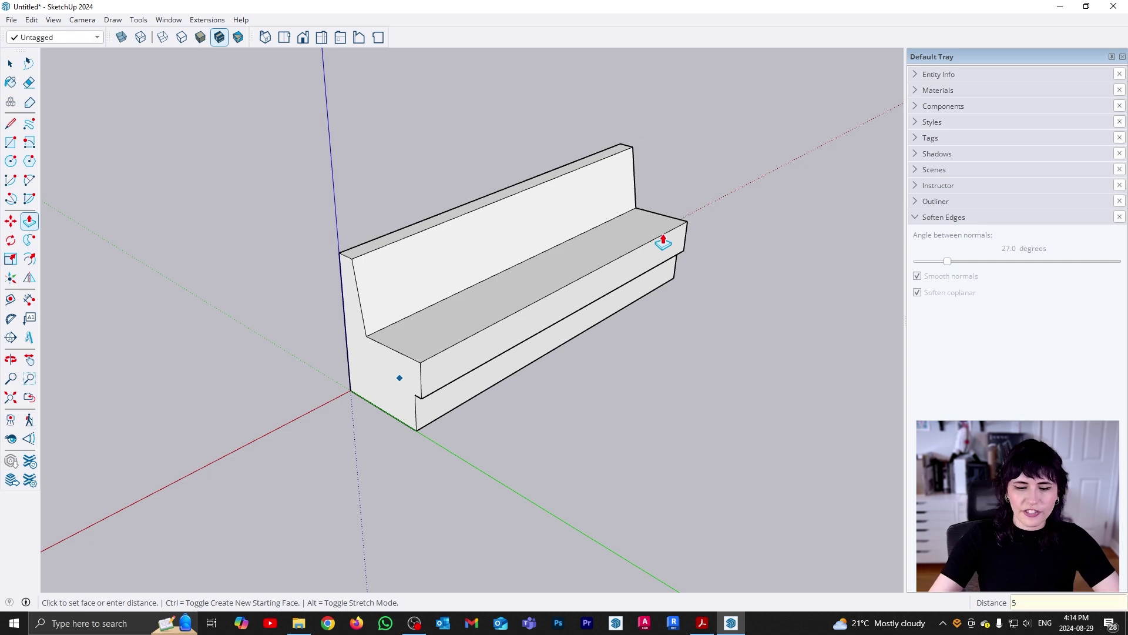
{"action": "key", "text": "Escape"}
{"action": "left_click", "coordinate": [390, 395]}
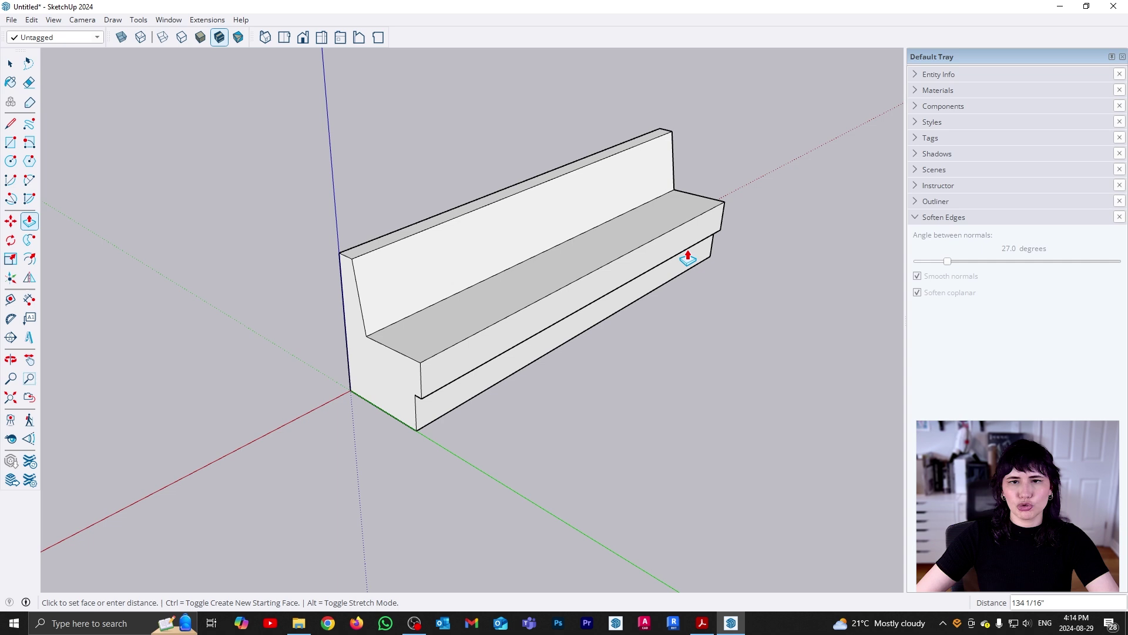
{"action": "left_click", "coordinate": [679, 262]}
{"action": "key", "text": "space"}
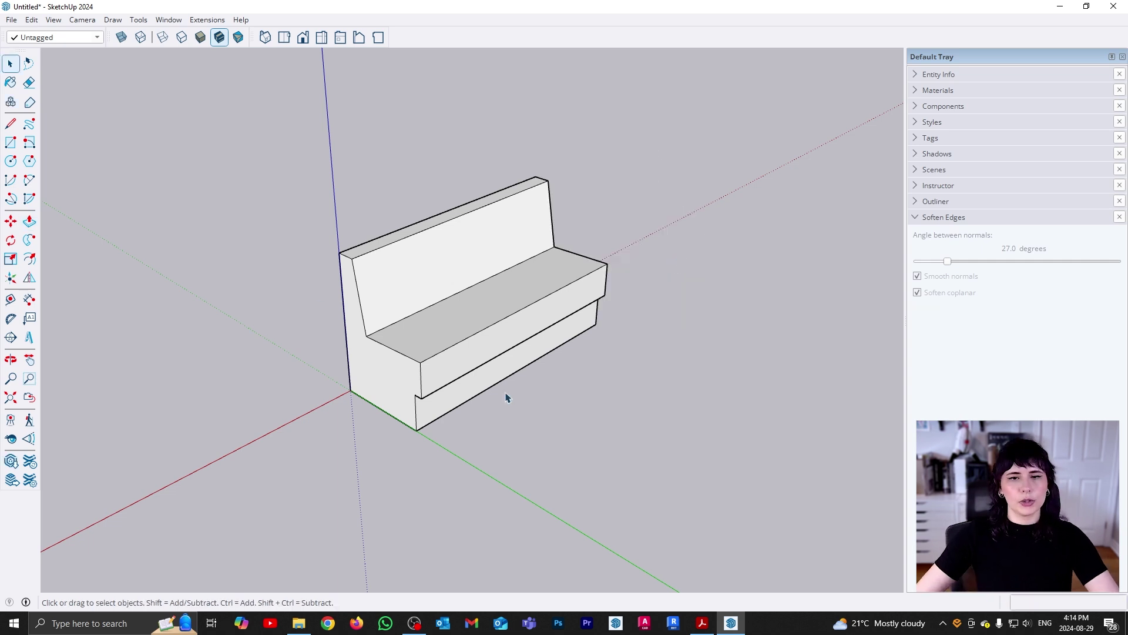
{"action": "middle_click_drag", "start_coordinate": [629, 379], "coordinate": [349, 372]}
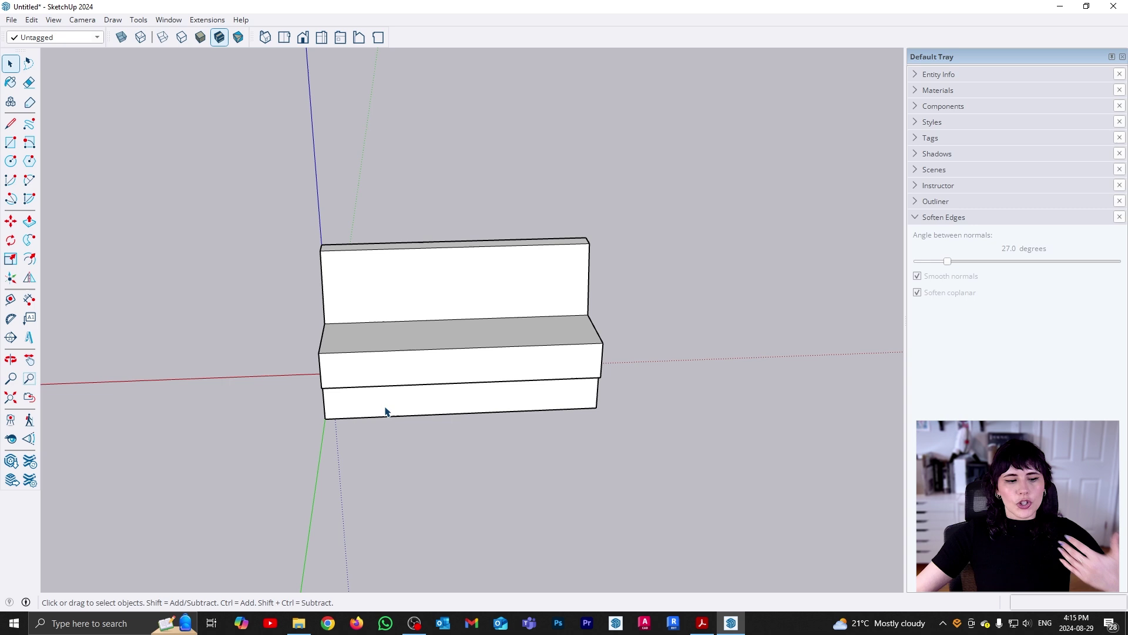
{"action": "middle_click_drag", "start_coordinate": [406, 421], "coordinate": [415, 381]}
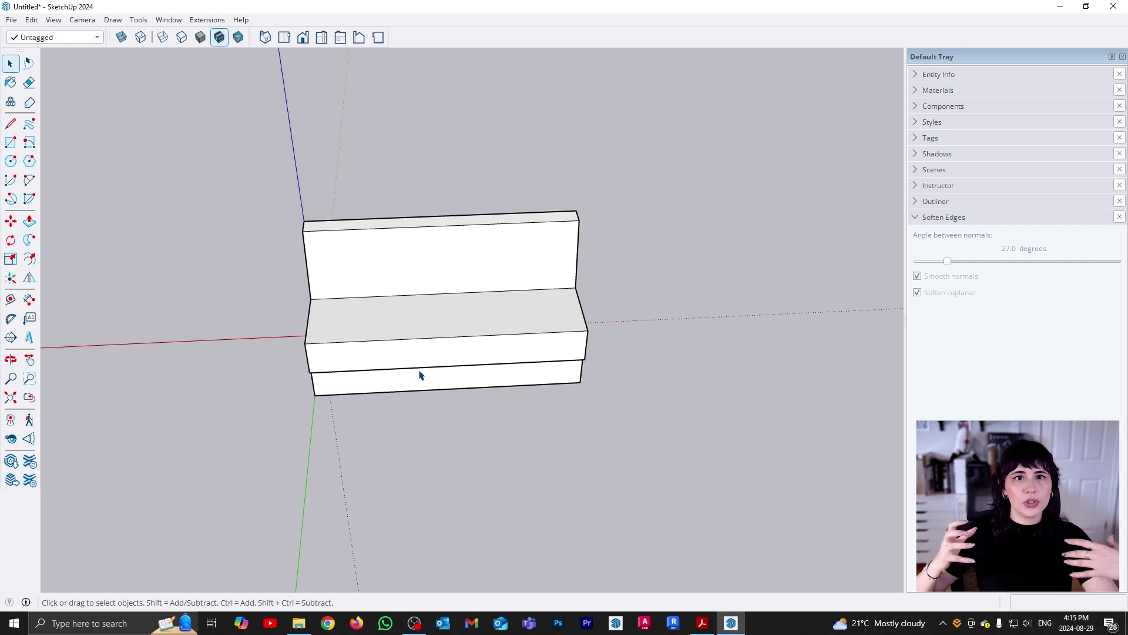
{"action": "middle_click_drag", "start_coordinate": [406, 294], "coordinate": [478, 365]}
{"action": "scroll", "coordinate": [458, 365], "scroll_direction": "up", "scroll_amount": 3}
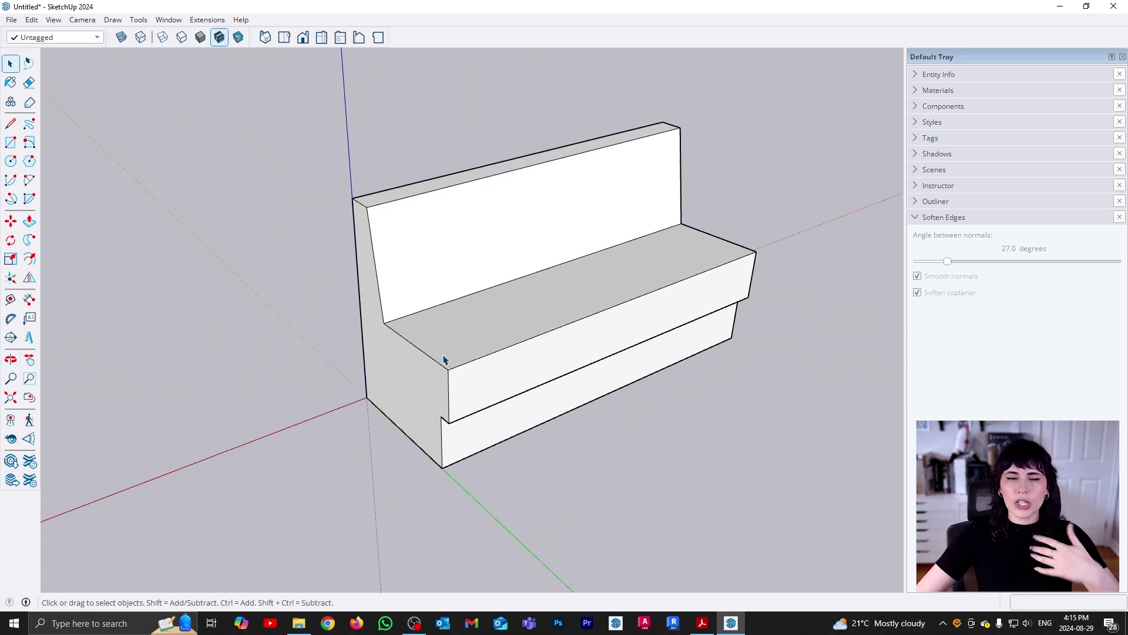
Copy the end profile edges to the bench's far end and divide the copy into /10 equal slices
{"action": "left_click", "coordinate": [409, 376]}
{"action": "middle_click_drag", "start_coordinate": [410, 376], "coordinate": [484, 394]}
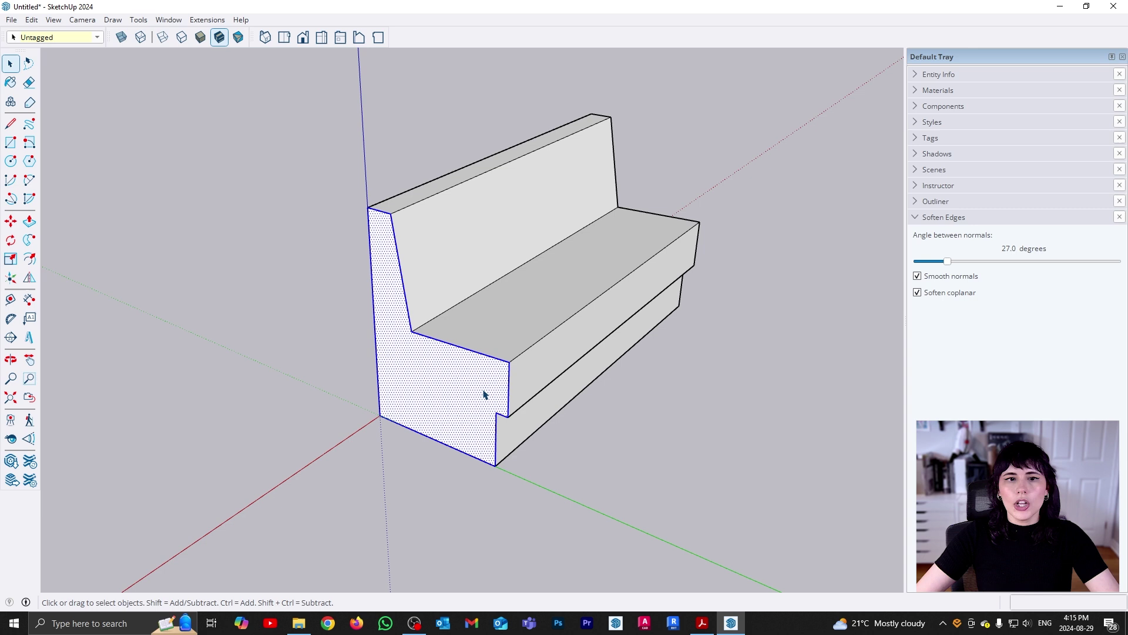
{"action": "left_click", "coordinate": [445, 384], "text": "ctrl+shift"}
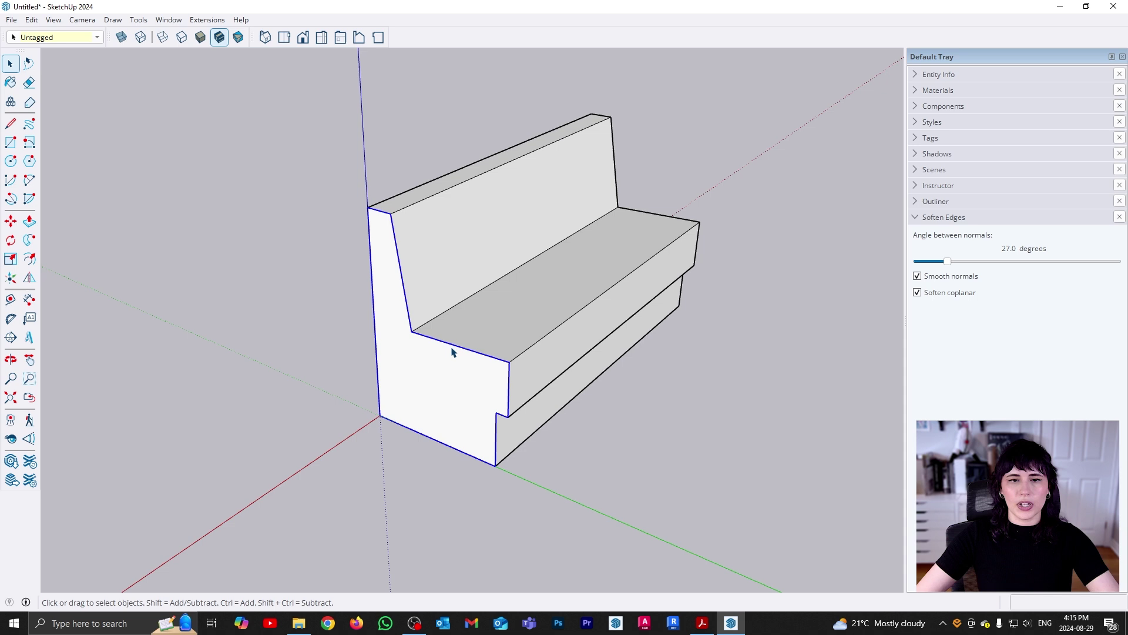
{"action": "middle_click_drag", "start_coordinate": [451, 352], "coordinate": [464, 428]}
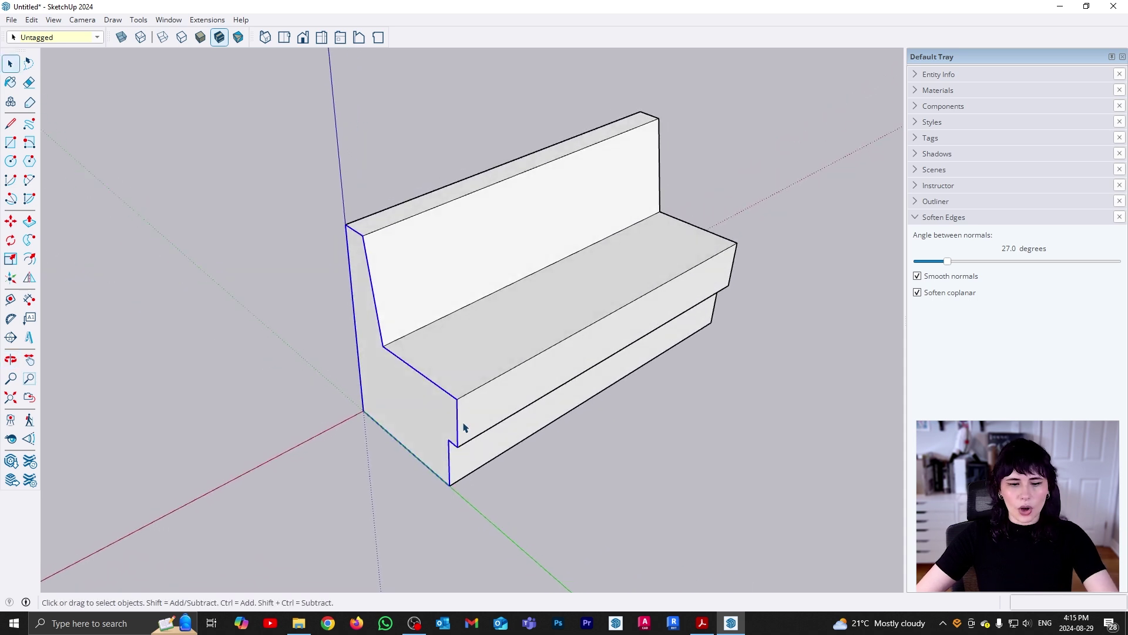
{"action": "key", "text": "m"}
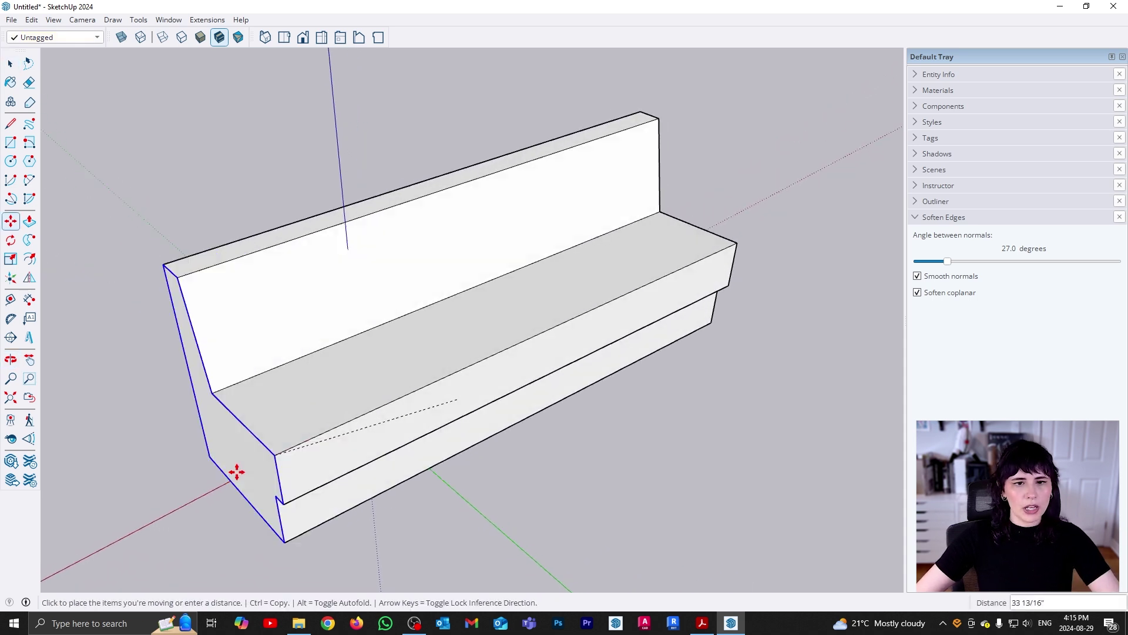
{"action": "left_click", "coordinate": [457, 400]}
{"action": "key", "text": "ctrl"}
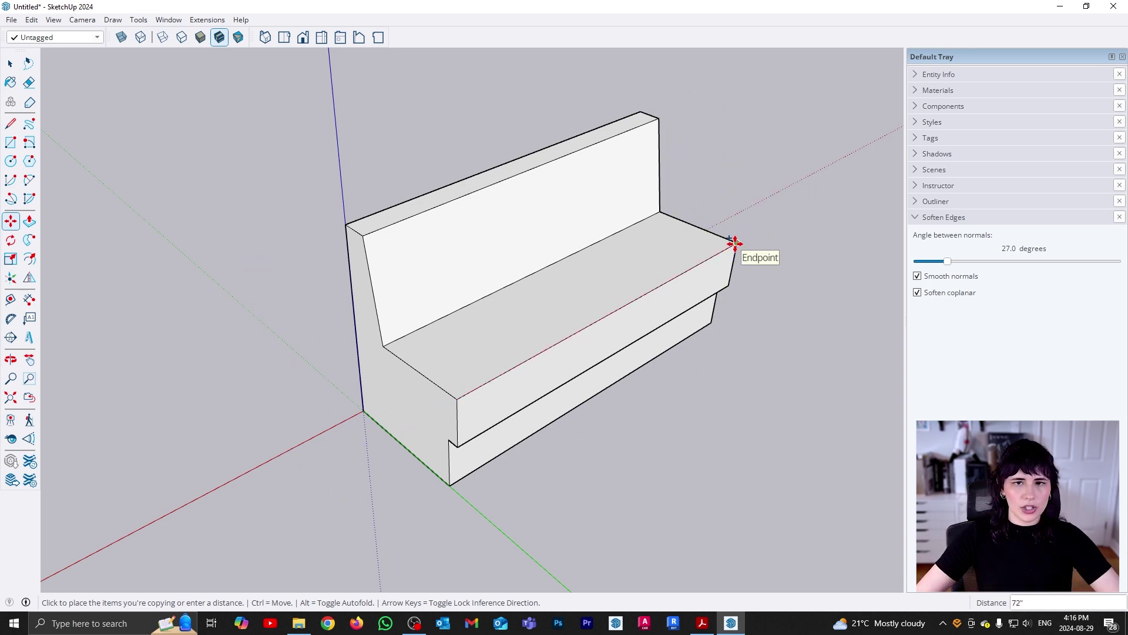
{"action": "left_click", "coordinate": [734, 243]}
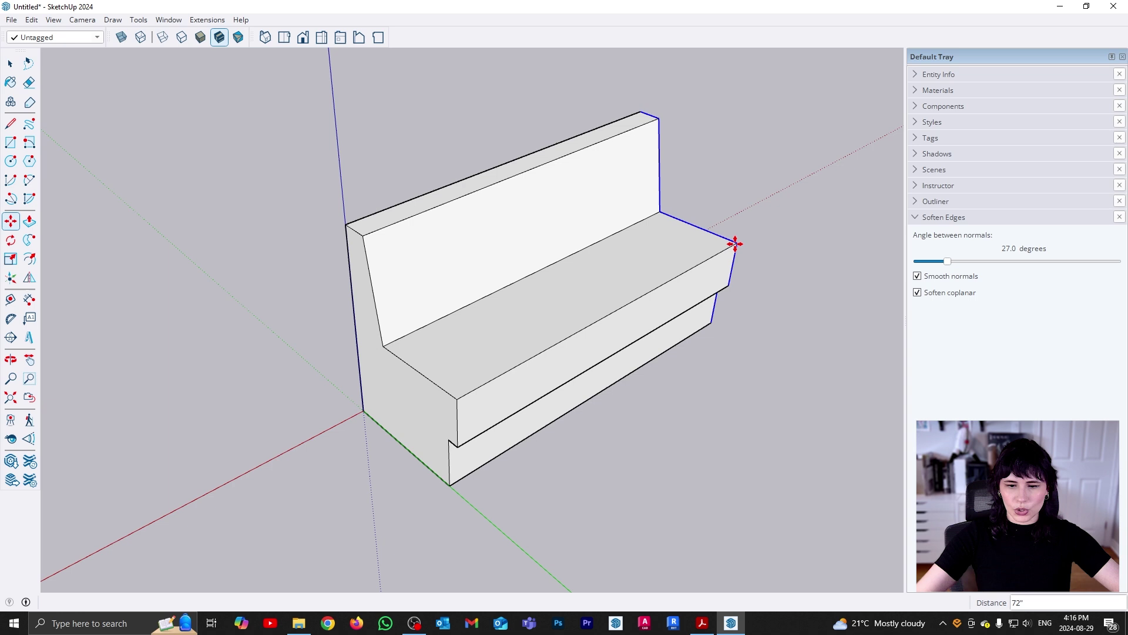
{"action": "key", "text": "Return"}
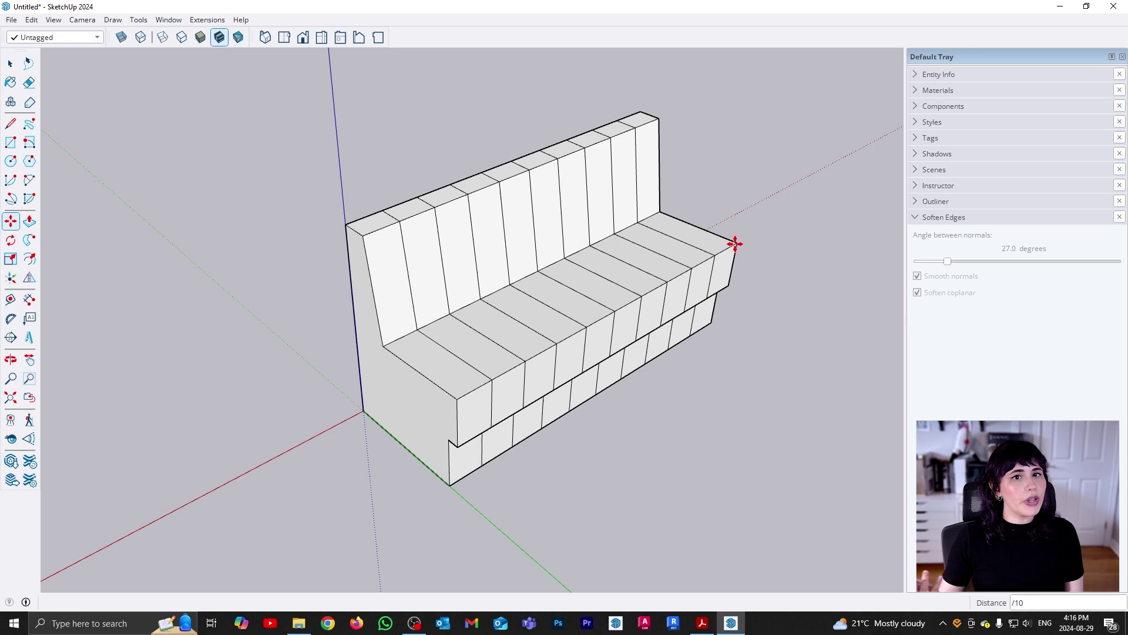
{"action": "key", "text": "space"}
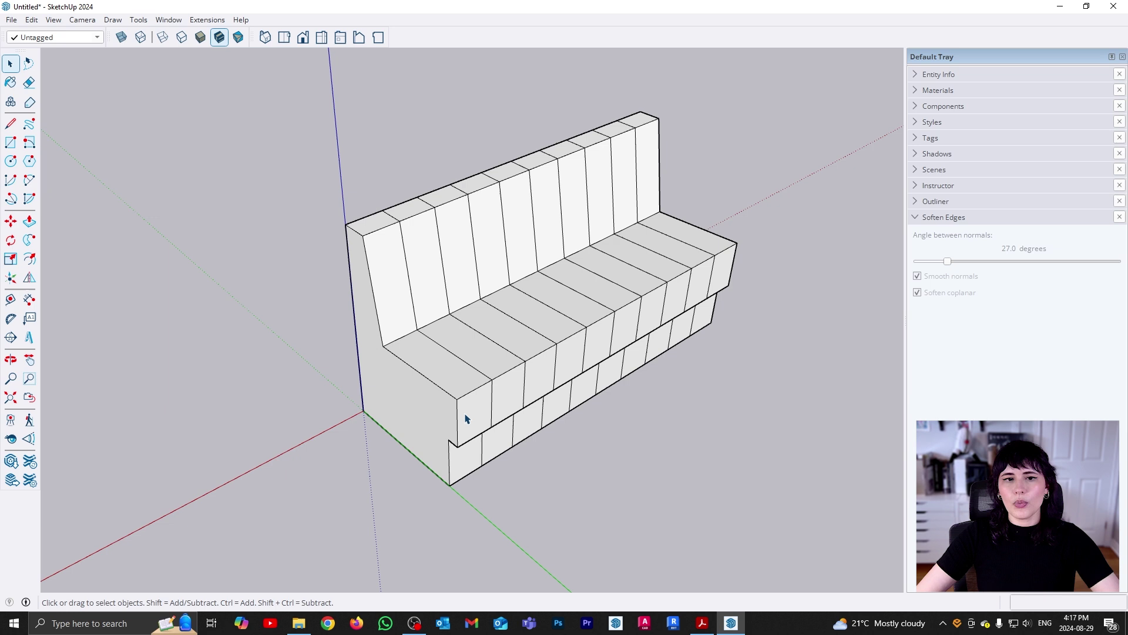
{"action": "mouse_move", "coordinate": [466, 419]}
{"action": "middle_mouse_down"}
{"action": "mouse_move", "coordinate": [453, 433]}
{"action": "mouse_move", "coordinate": [512, 453]}
{"action": "middle_mouse_up"}
{"action": "scroll", "coordinate": [539, 386], "scroll_direction": "up", "scroll_amount": 3}
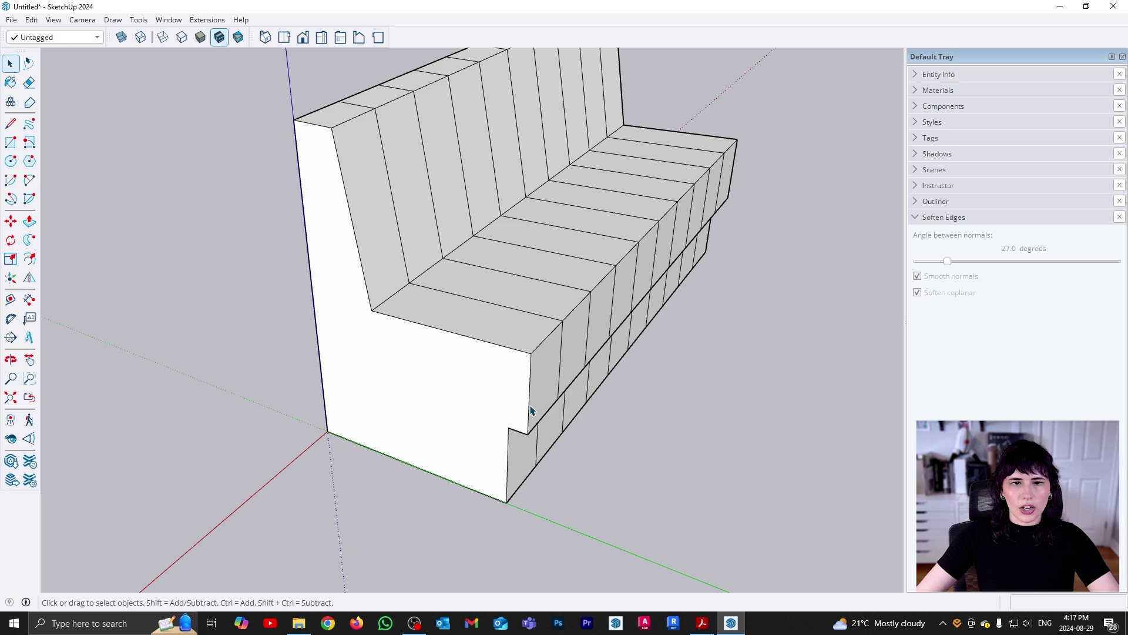
Shift the vertical edge at the inner seat corner slightly
{"action": "left_click", "coordinate": [530, 411]}
{"action": "key", "text": "m"}
{"action": "left_click", "coordinate": [528, 430]}
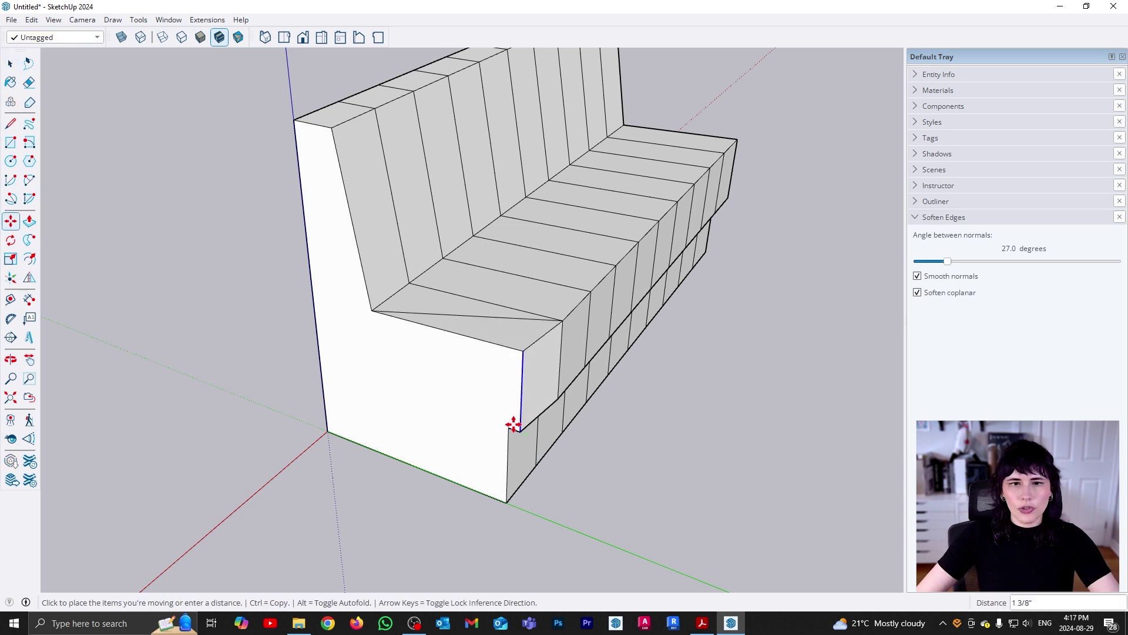
{"action": "left_click", "coordinate": [512, 426]}
{"action": "middle_click_drag", "start_coordinate": [509, 429], "coordinate": [426, 368]}
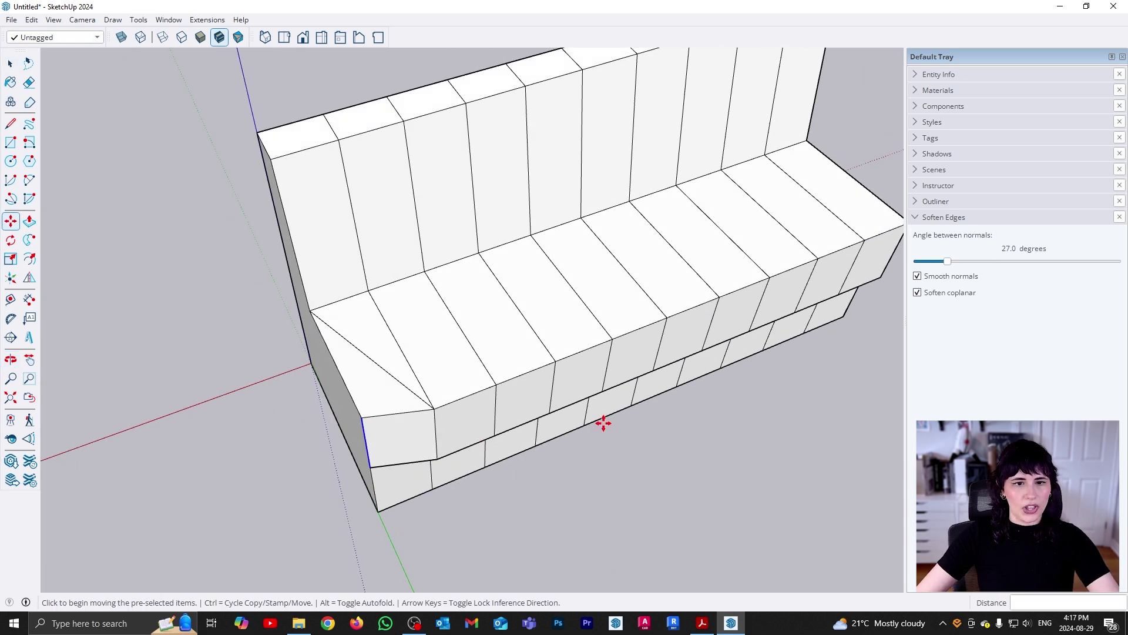
{"action": "key", "text": "space"}
Move the lower front corner edges to reshape the sofa end
{"action": "middle_click_drag", "start_coordinate": [603, 424], "coordinate": [541, 423]}
{"action": "left_click", "coordinate": [540, 424], "text": "shift"}
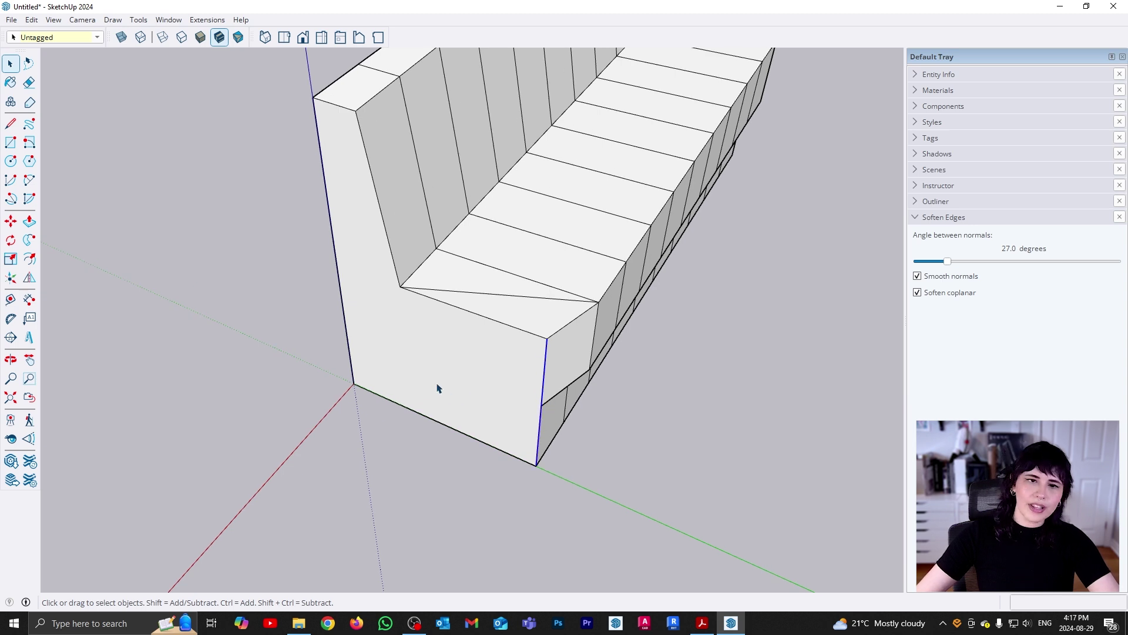
{"action": "key", "text": "m"}
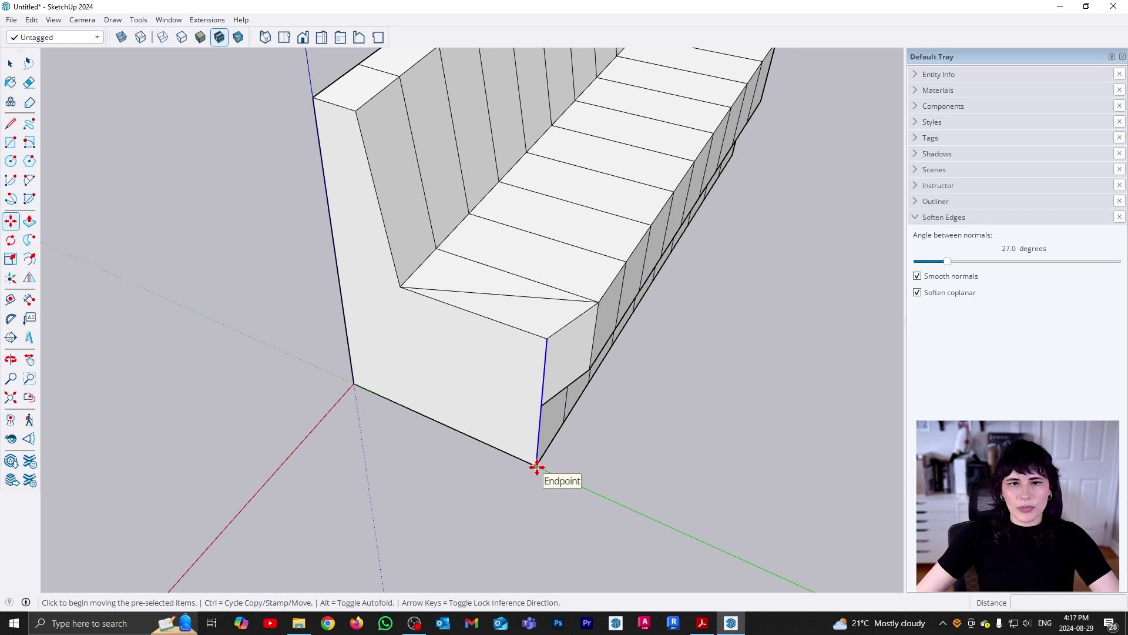
{"action": "left_click", "coordinate": [536, 465]}
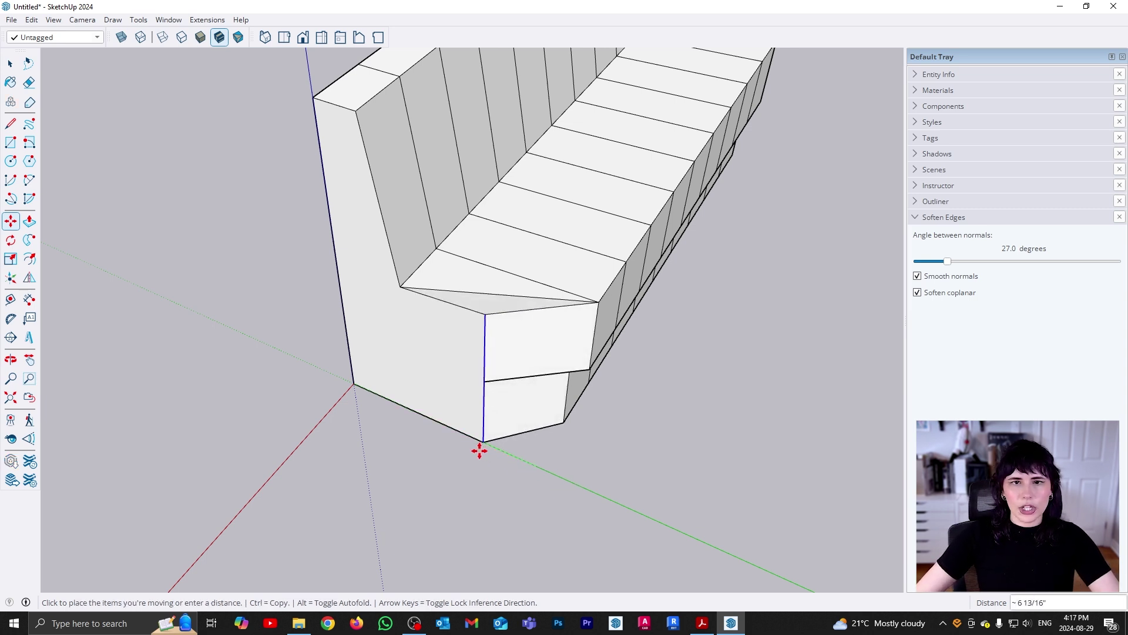
{"action": "left_click", "coordinate": [480, 451]}
{"action": "middle_click_drag", "start_coordinate": [476, 501], "coordinate": [443, 386]}
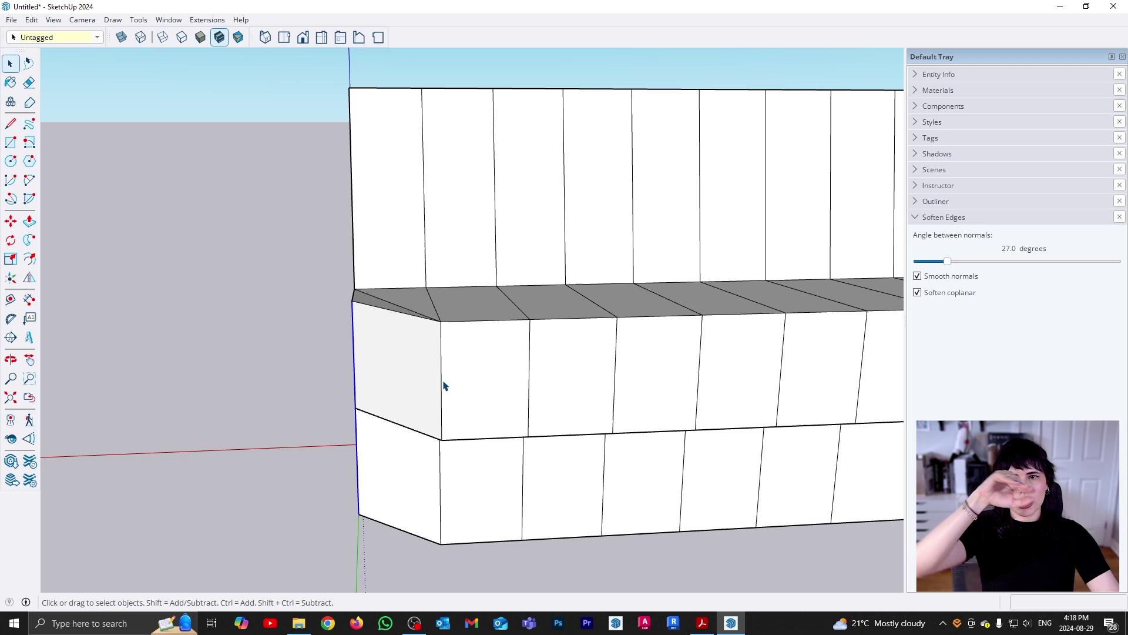
{"action": "middle_click_drag", "start_coordinate": [444, 386], "coordinate": [325, 369]}
Drop the front seat corner point lower
{"action": "key", "text": "m"}
{"action": "left_click", "coordinate": [395, 307]}
{"action": "left_click", "coordinate": [396, 327]}
{"action": "key", "text": "space"}
{"action": "mouse_move", "coordinate": [338, 283]}
{"action": "middle_mouse_down"}
{"action": "mouse_move", "coordinate": [657, 396]}
{"action": "mouse_move", "coordinate": [118, 372]}
{"action": "mouse_move", "coordinate": [546, 392]}
{"action": "mouse_move", "coordinate": [373, 211]}
{"action": "mouse_move", "coordinate": [288, 390]}
{"action": "mouse_move", "coordinate": [463, 372]}
{"action": "mouse_move", "coordinate": [440, 378]}
{"action": "mouse_move", "coordinate": [343, 269]}
{"action": "middle_mouse_up"}
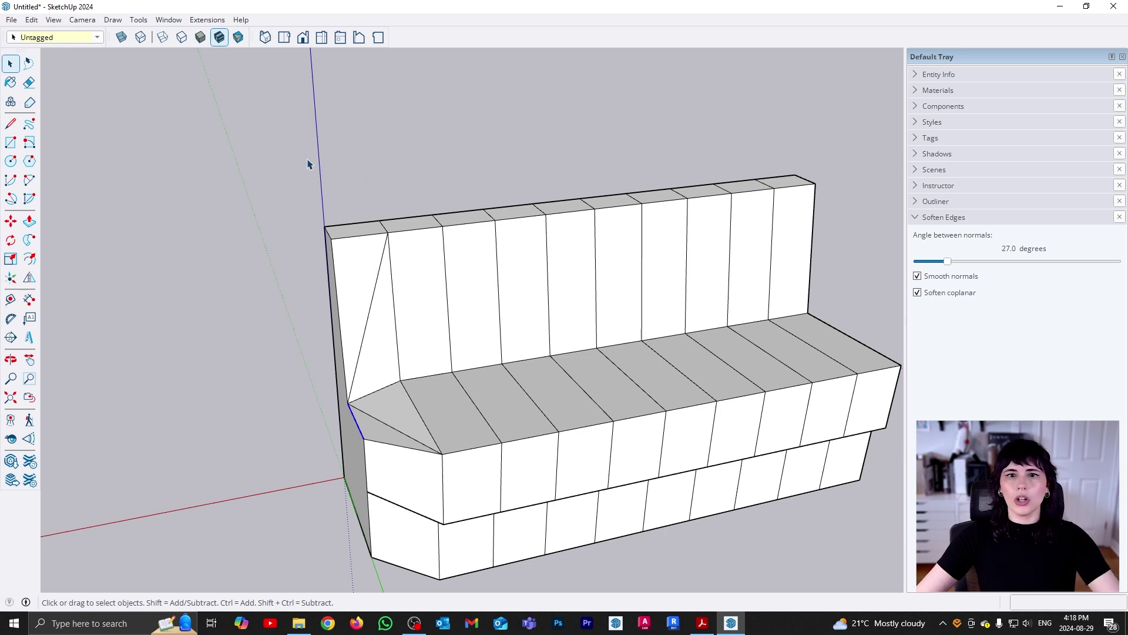
{"action": "scroll", "coordinate": [393, 322], "scroll_direction": "up", "scroll_amount": 3}
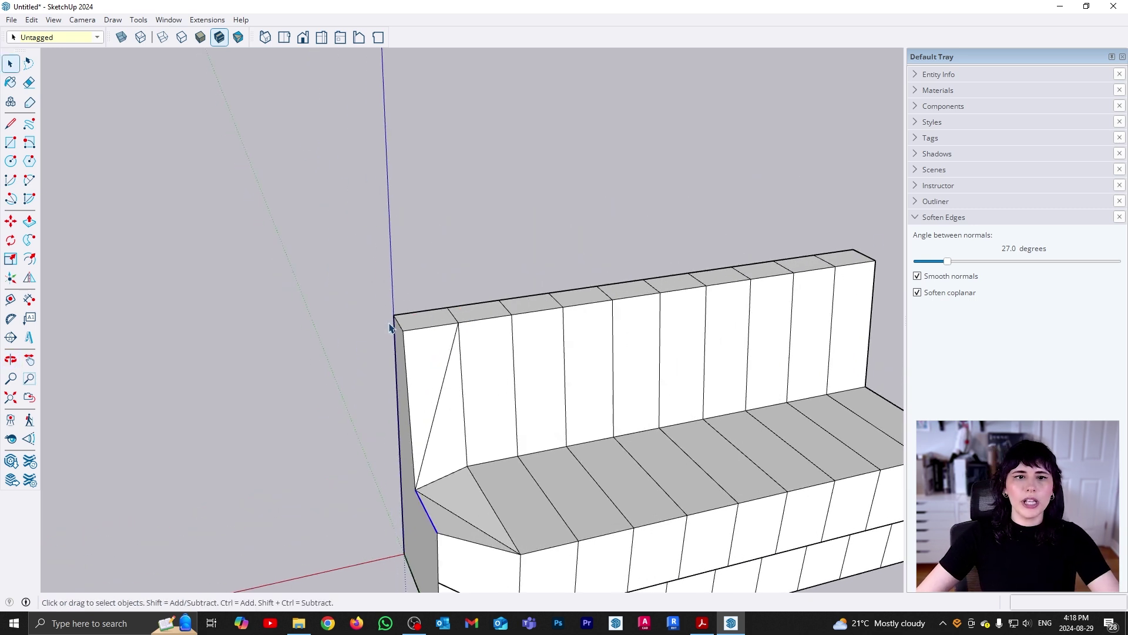
{"action": "middle_click_drag", "start_coordinate": [399, 329], "coordinate": [448, 340]}
Raise the backrest's top-left corner about 15 1/16" into a tall angled peak
{"action": "key", "text": "m"}
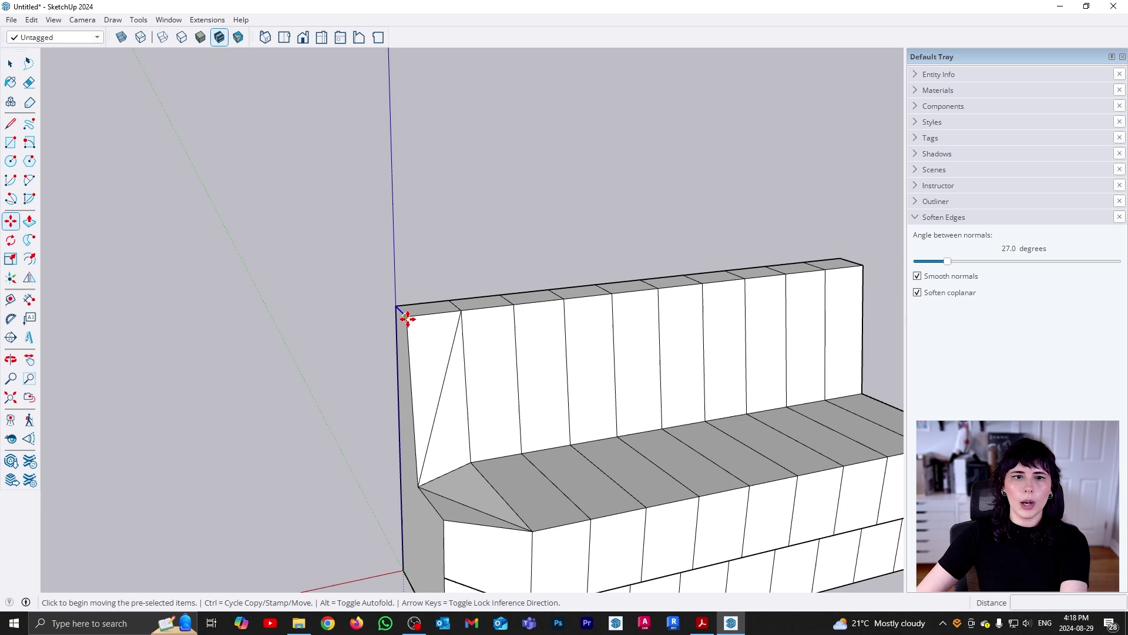
{"action": "left_click", "coordinate": [406, 316]}
{"action": "left_click", "coordinate": [398, 189]}
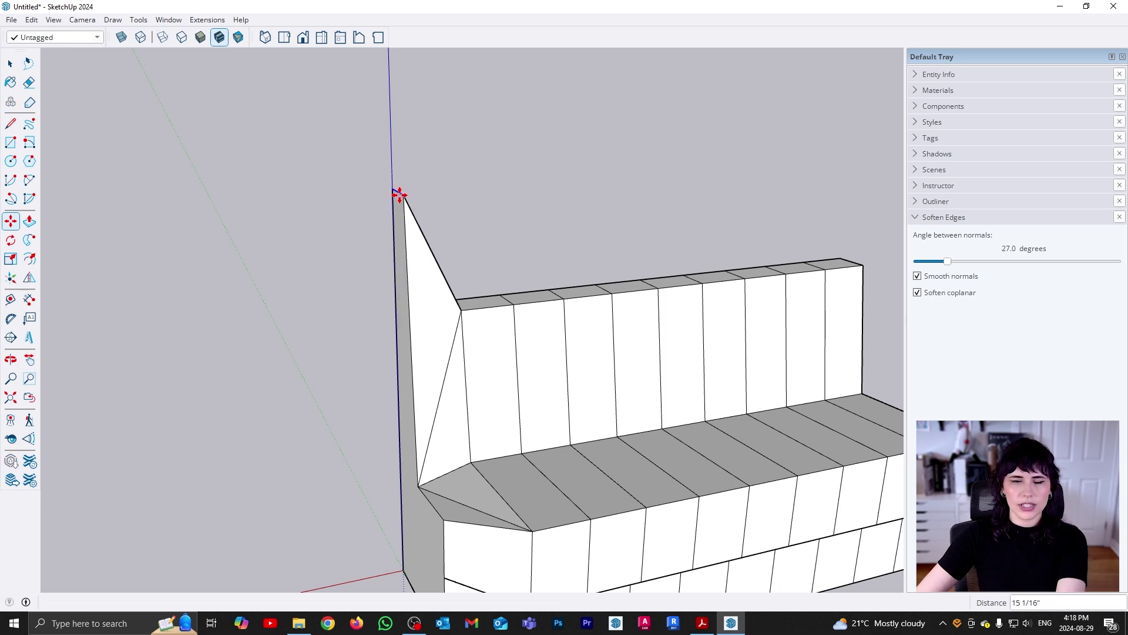
{"action": "key", "text": "space"}
{"action": "middle_click_drag", "start_coordinate": [593, 392], "coordinate": [458, 485]}
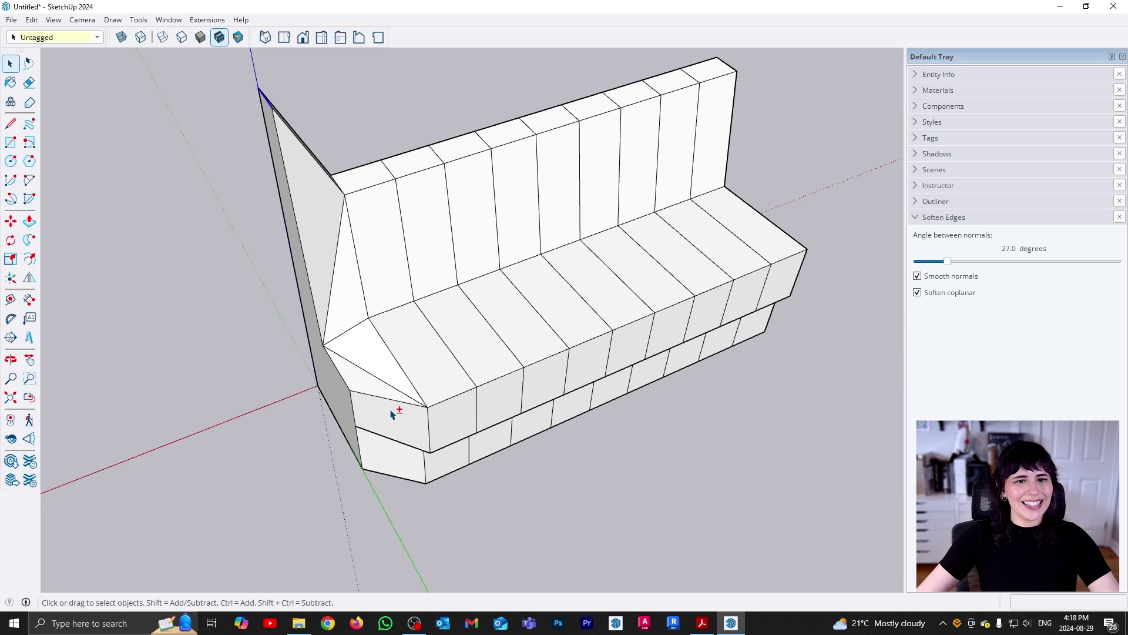
{"action": "middle_click_drag", "start_coordinate": [396, 408], "coordinate": [430, 322]}
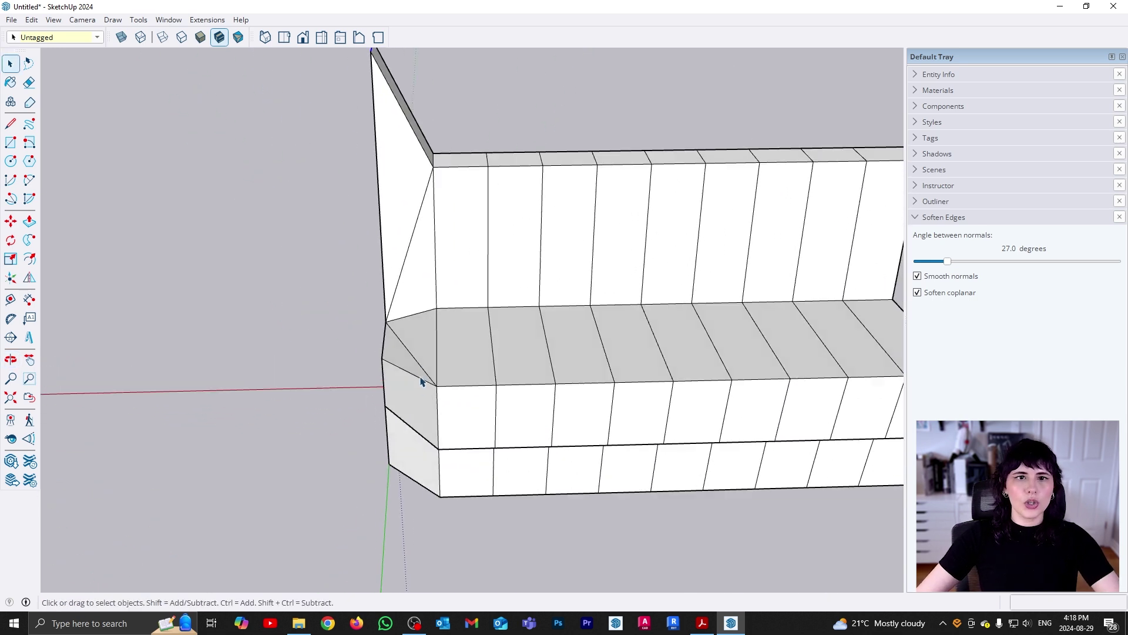
{"action": "scroll", "coordinate": [449, 353], "scroll_direction": "down", "scroll_amount": 5}
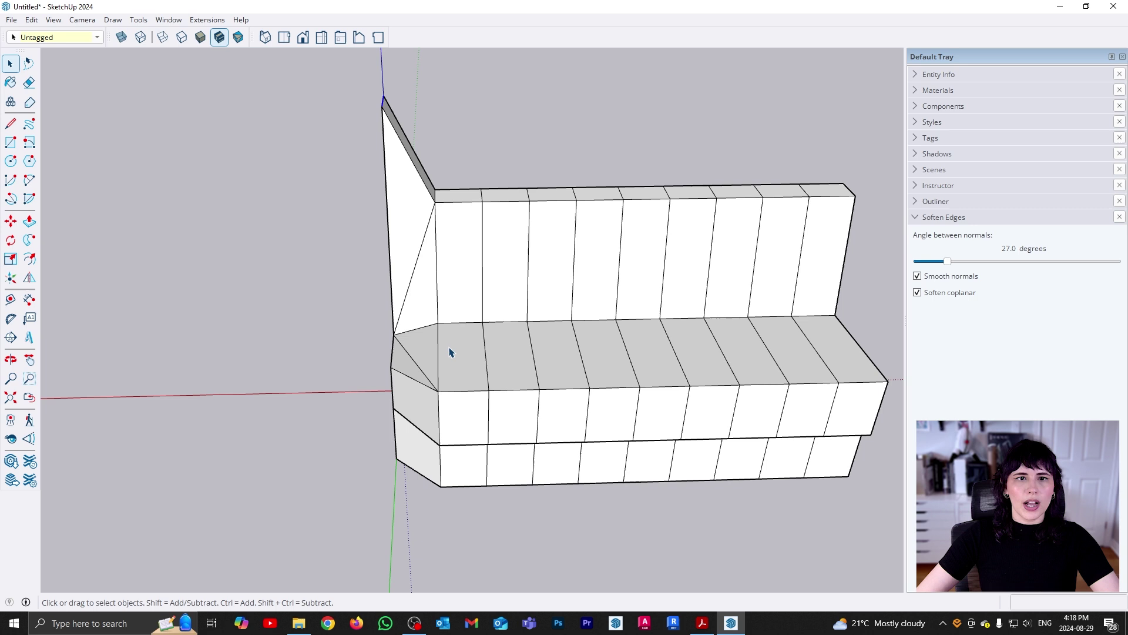
{"action": "left_click_drag", "start_coordinate": [350, 77], "coordinate": [435, 497]}
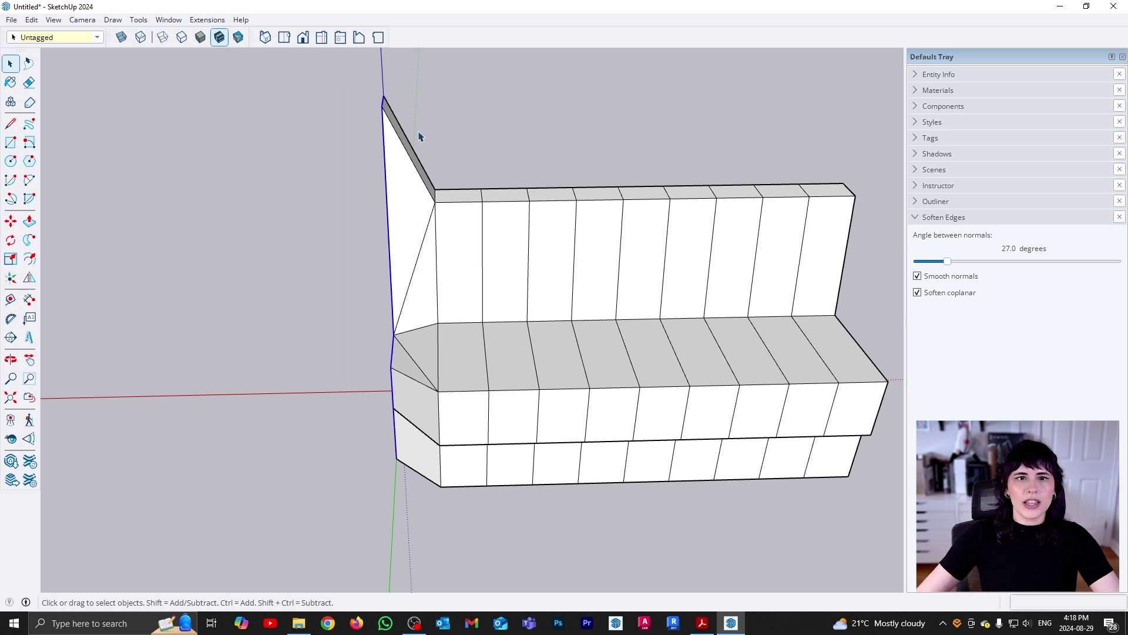
{"action": "left_click_drag", "start_coordinate": [419, 136], "coordinate": [467, 507]}
{"action": "left_click_drag", "start_coordinate": [461, 147], "coordinate": [511, 547]}
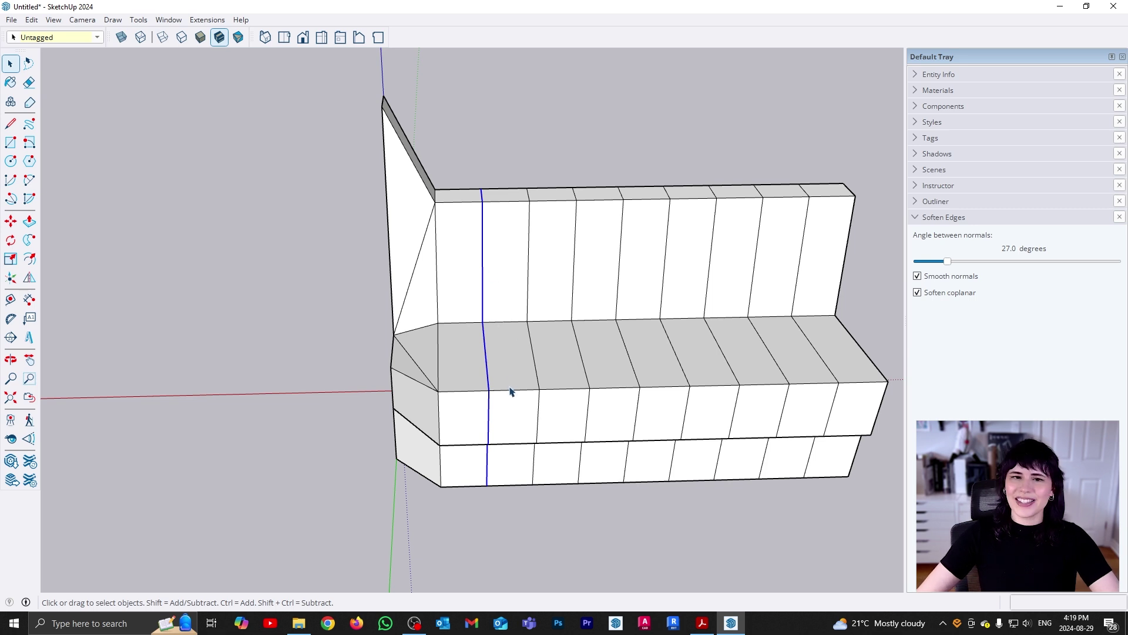
{"action": "middle_click_drag", "start_coordinate": [506, 365], "coordinate": [595, 468]}
{"action": "middle_click_drag", "start_coordinate": [693, 516], "coordinate": [494, 504]}
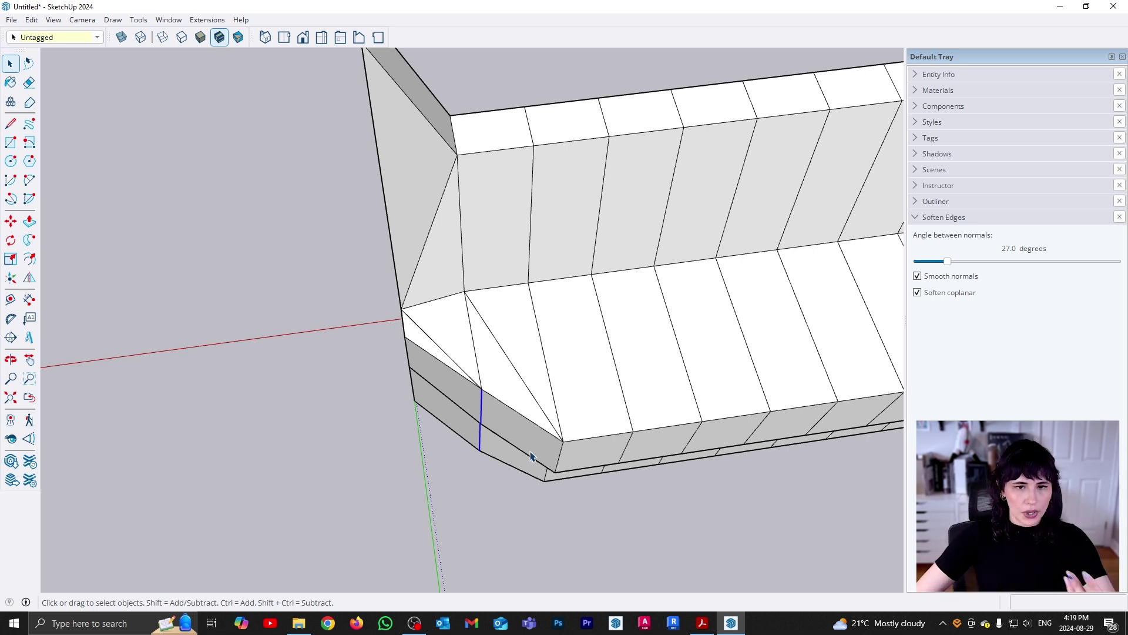
Move the seat's bottom front corner edge outward to bulge the seat front
{"action": "middle_click_drag", "start_coordinate": [479, 422], "coordinate": [464, 509]}
{"action": "left_click", "coordinate": [463, 509]}
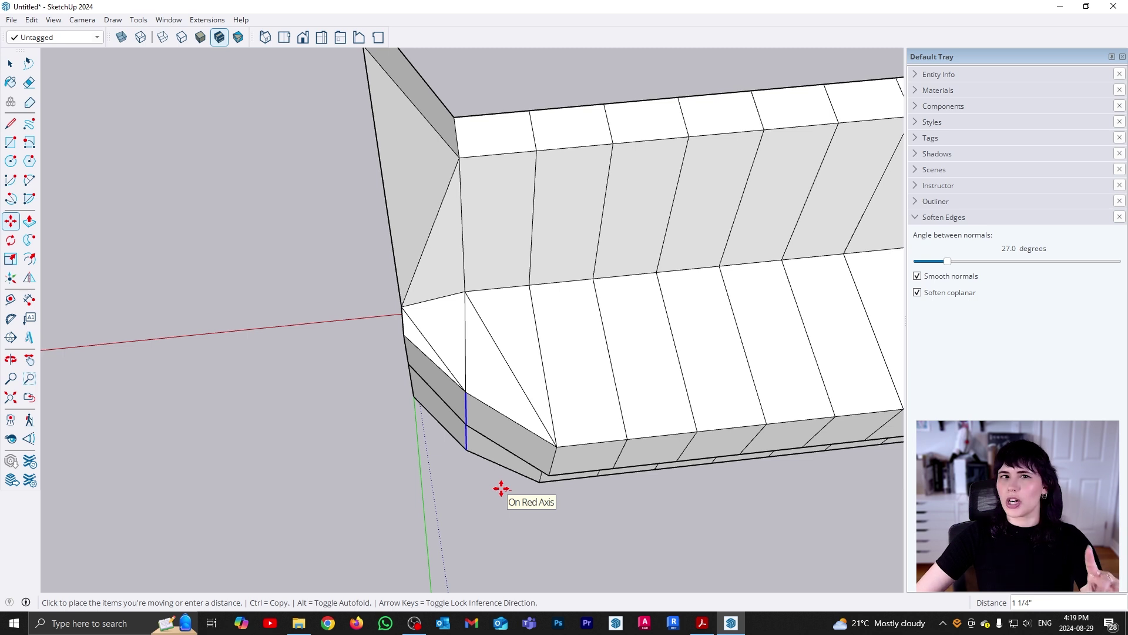
{"action": "left_click", "coordinate": [501, 488]}
{"action": "middle_click_drag", "start_coordinate": [502, 488], "coordinate": [534, 239]}
{"action": "middle_click_drag", "start_coordinate": [600, 347], "coordinate": [607, 308]}
{"action": "key", "text": "space"}
{"action": "scroll", "coordinate": [748, 453], "scroll_direction": "down", "scroll_amount": 5}
{"action": "middle_click_drag", "start_coordinate": [748, 453], "coordinate": [546, 403]}
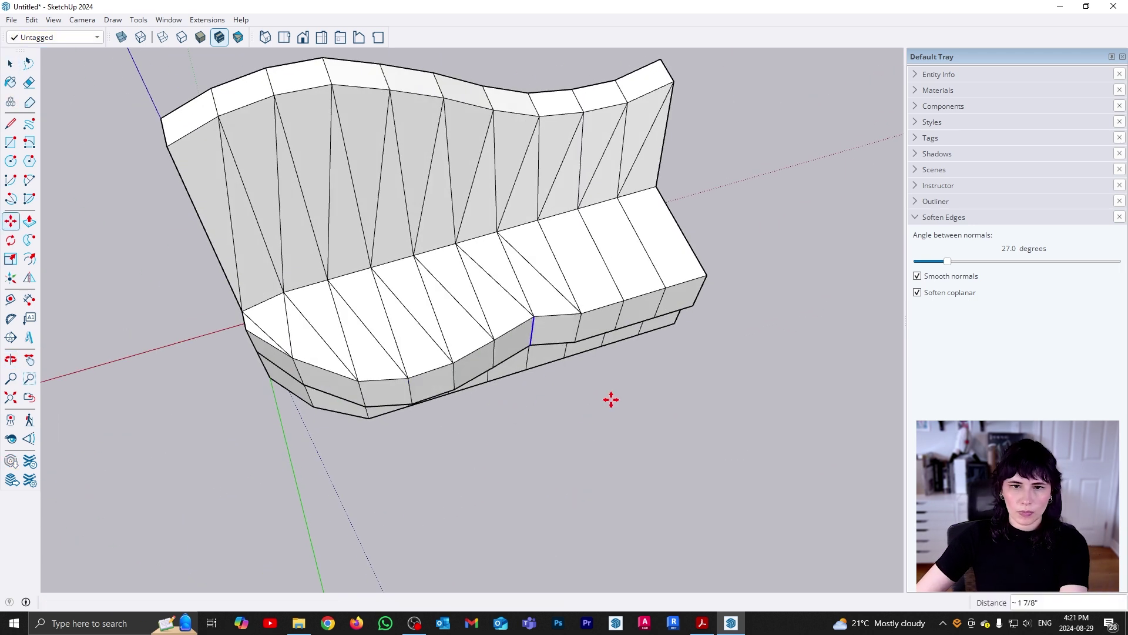
Undo the seat front bulge and move a different slice edge instead
{"action": "key", "text": "space"}
{"action": "key", "text": "ctrl+z"}
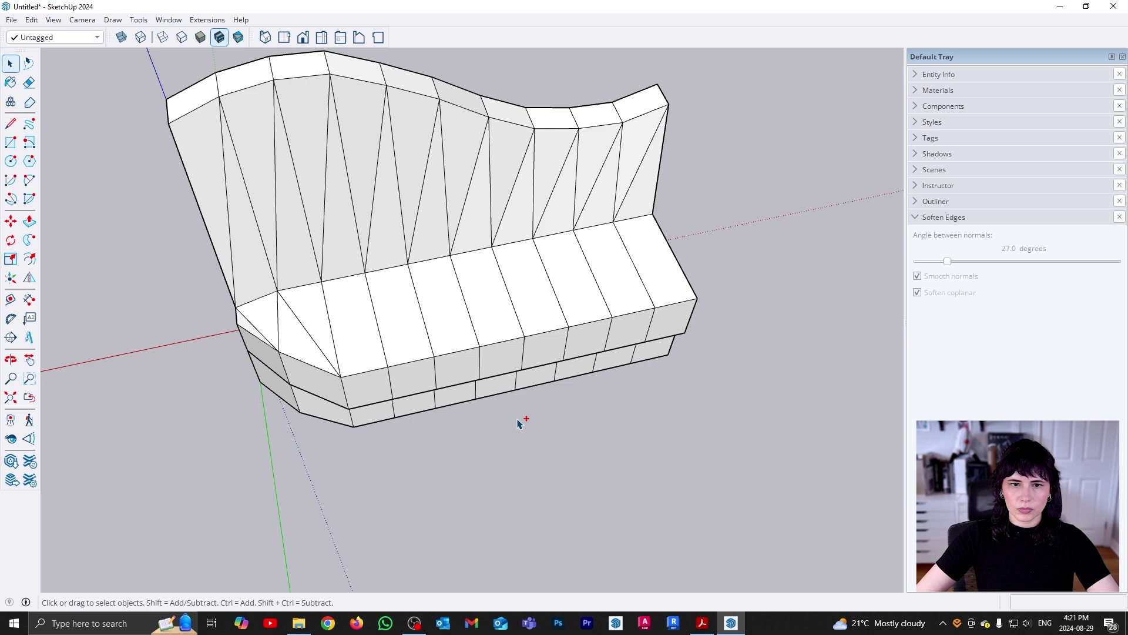
{"action": "left_click", "coordinate": [436, 379]}
{"action": "key", "text": "ctrl+z"}
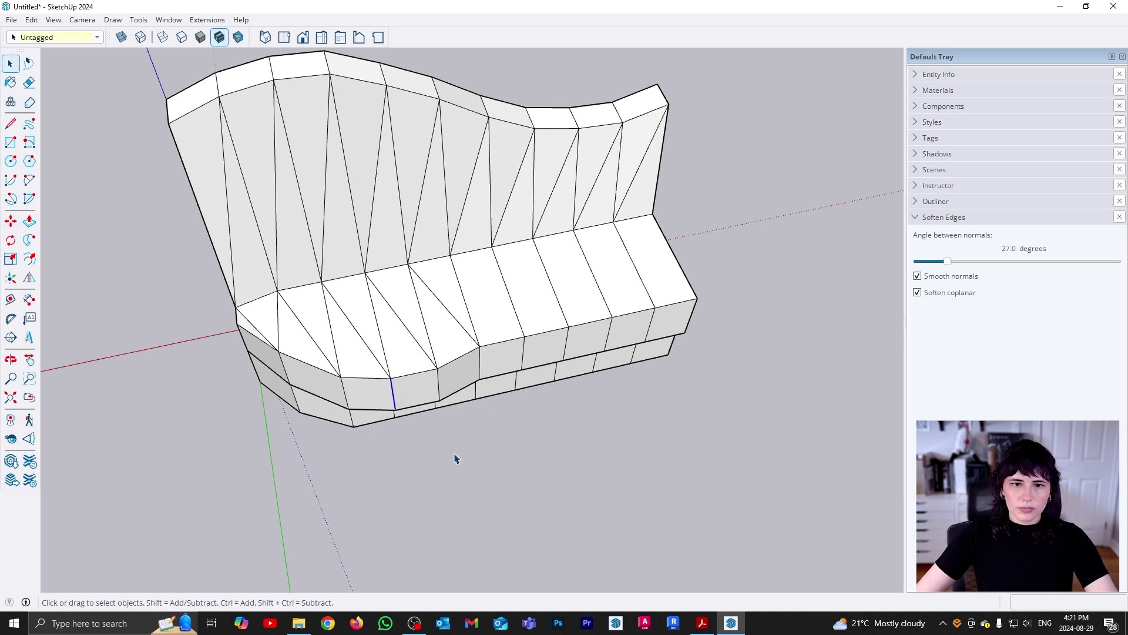
{"action": "key", "text": "m"}
{"action": "left_click", "coordinate": [452, 456]}
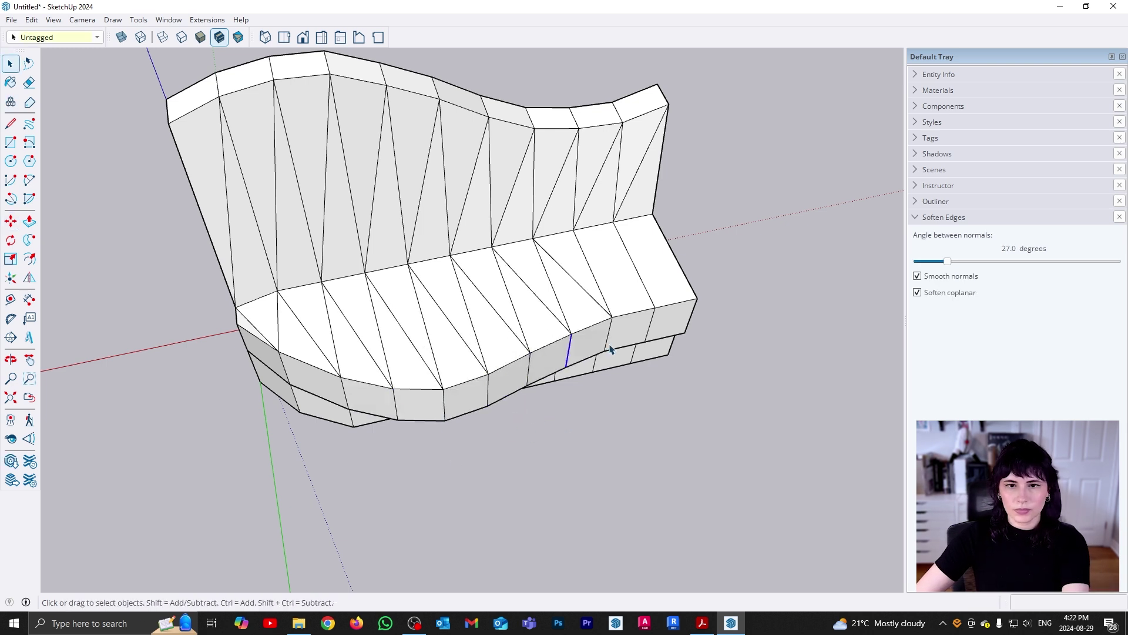
{"action": "middle_click_drag", "start_coordinate": [600, 329], "coordinate": [447, 424]}
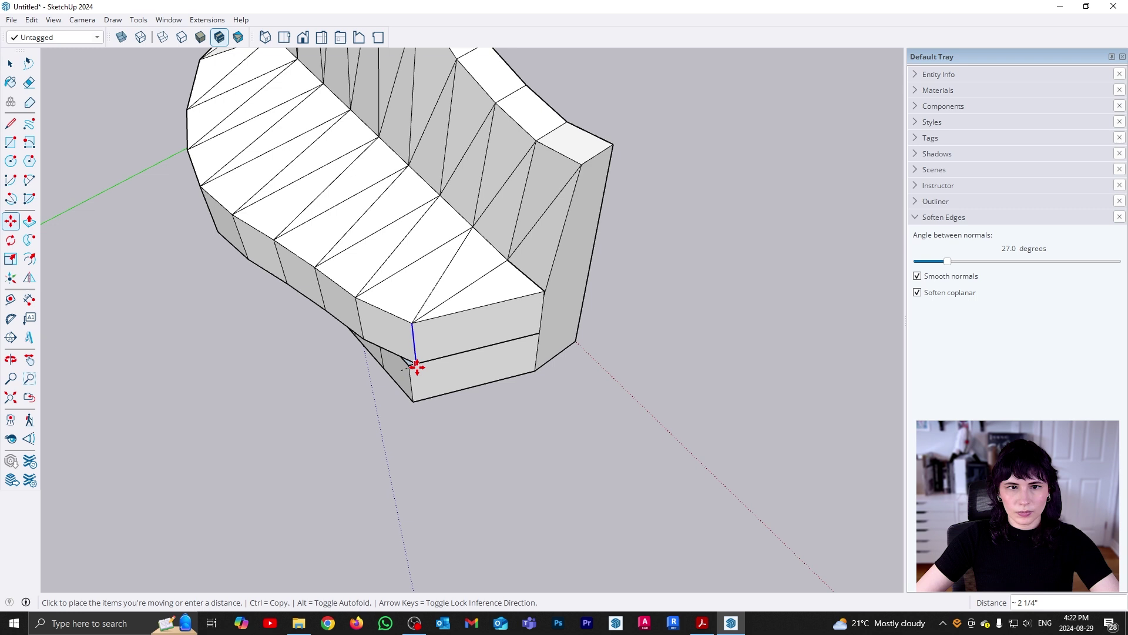
{"action": "middle_click_drag", "start_coordinate": [380, 403], "coordinate": [448, 323]}
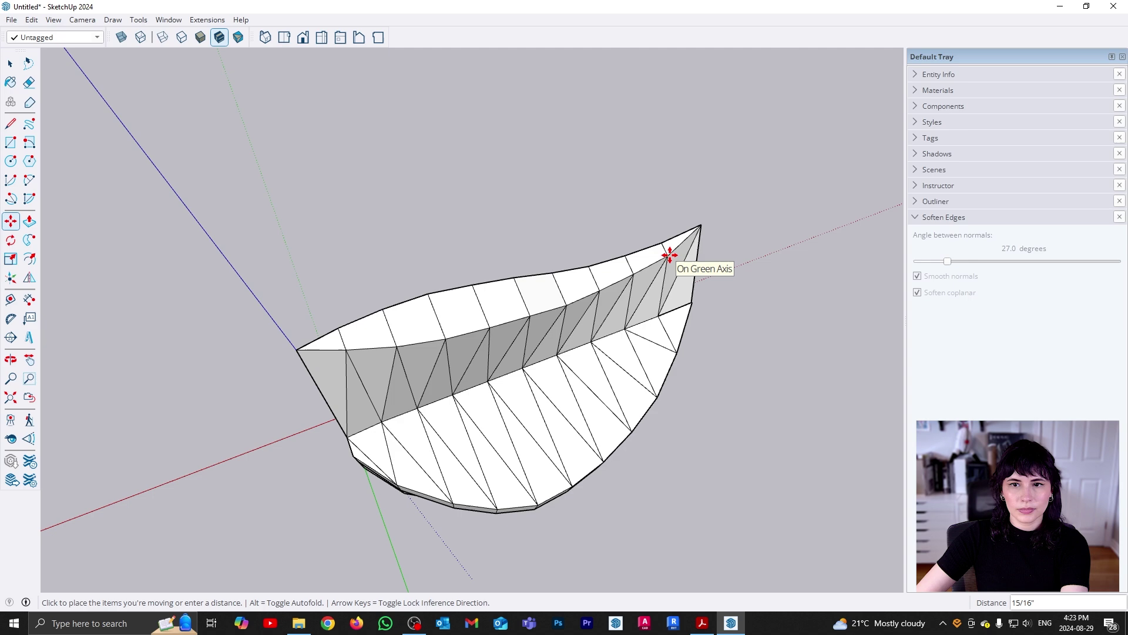
{"action": "key", "text": "space"}
Orbit around the sculpted sofa to review it from several angles
{"action": "middle_click_drag", "start_coordinate": [672, 253], "coordinate": [484, 404]}
{"action": "scroll", "coordinate": [412, 278], "scroll_direction": "up", "scroll_amount": 3}
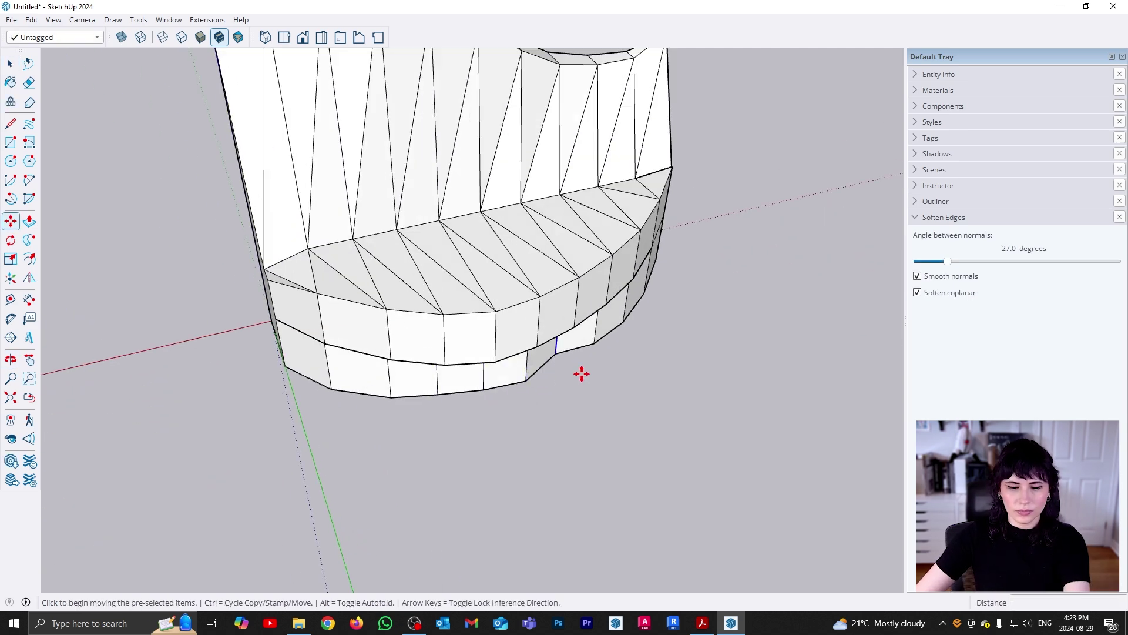
{"action": "middle_click_drag", "start_coordinate": [582, 373], "coordinate": [602, 318]}
{"action": "left_click_drag", "start_coordinate": [603, 318], "coordinate": [662, 446]}
{"action": "key", "text": "space"}
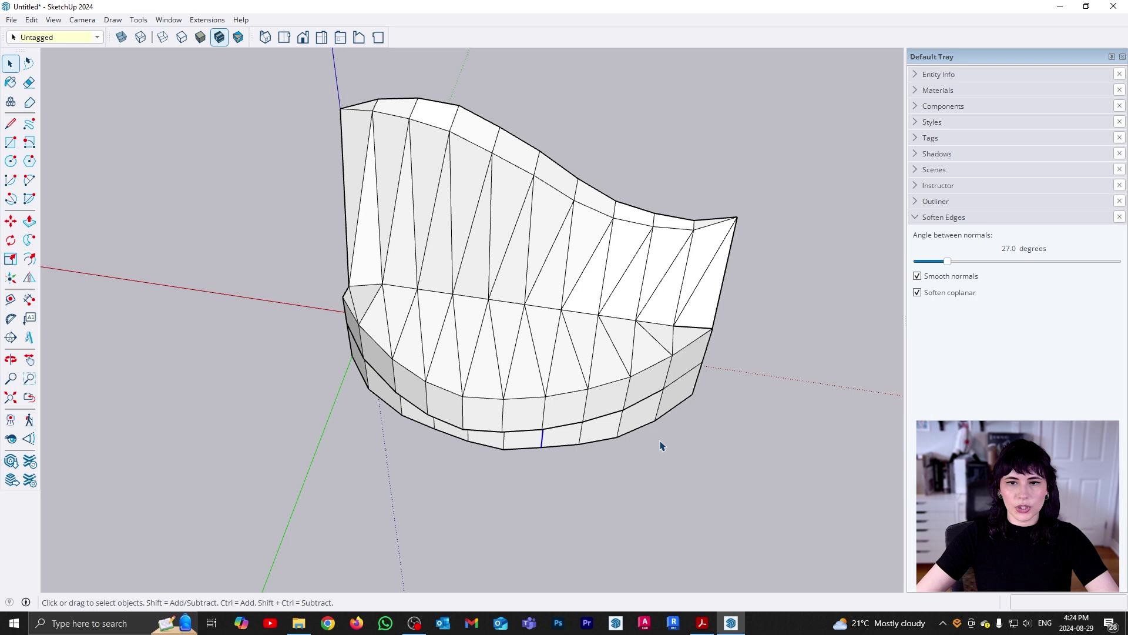
{"action": "middle_click_drag", "start_coordinate": [662, 446], "coordinate": [597, 486]}
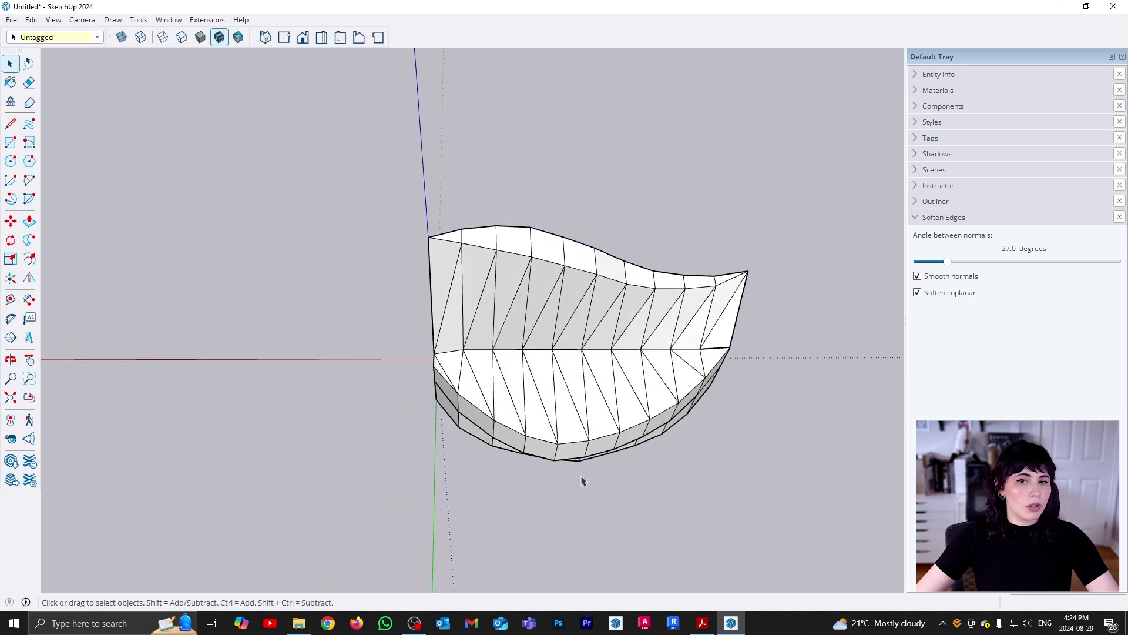
{"action": "middle_click_drag", "start_coordinate": [590, 436], "coordinate": [435, 396]}
{"action": "key", "text": "m"}
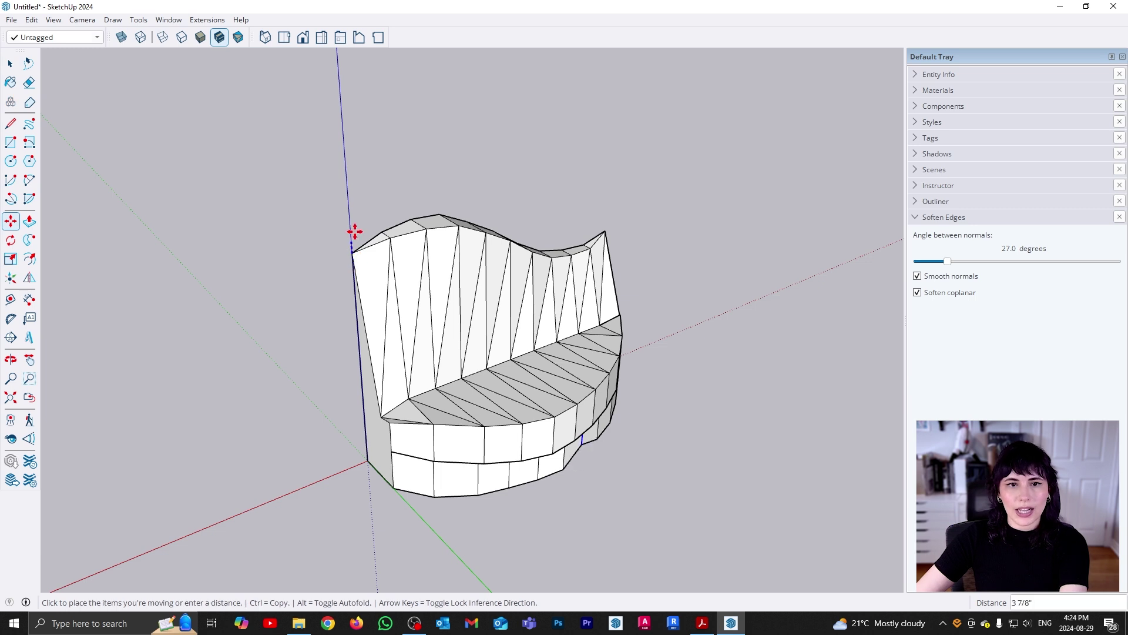
{"action": "key", "text": "space"}
Lower the backrest's top-left corner to finish the wavy curve
{"action": "left_click", "coordinate": [353, 202]}
{"action": "key", "text": "m"}
{"action": "left_click", "coordinate": [352, 257]}
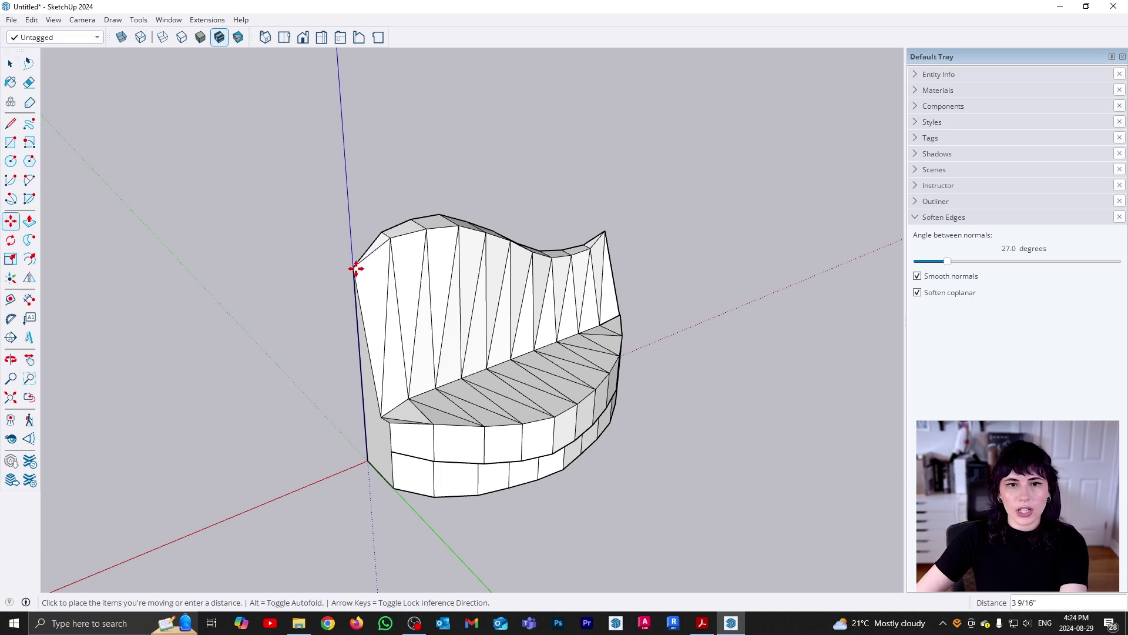
{"action": "key", "text": "space"}
{"action": "middle_click_drag", "start_coordinate": [352, 279], "coordinate": [559, 530]}
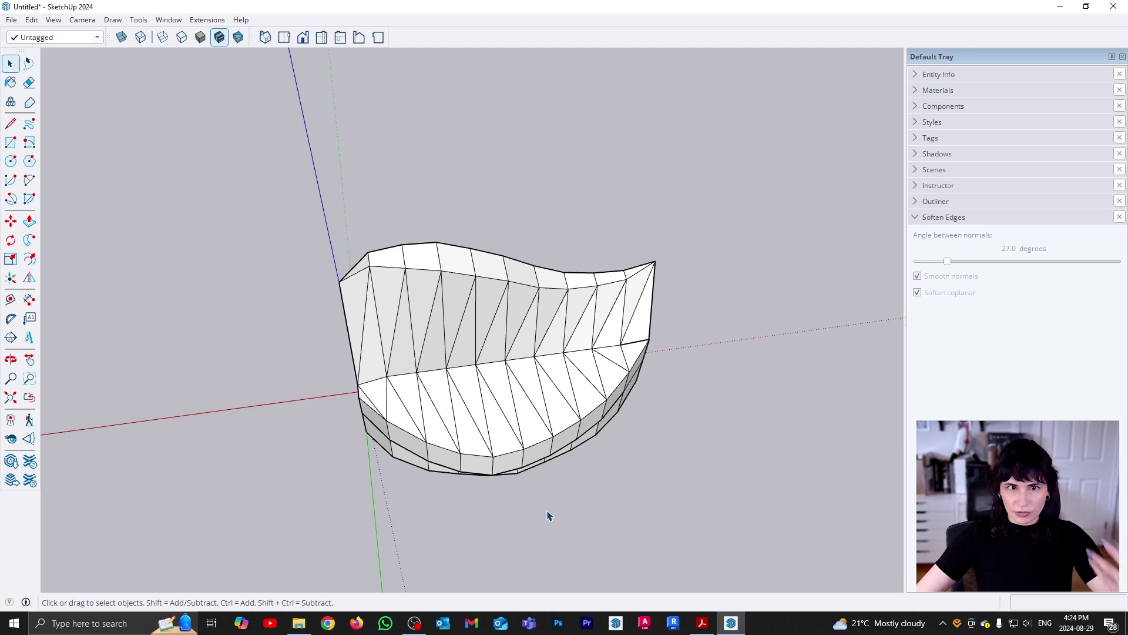
{"action": "middle_click_drag", "start_coordinate": [605, 496], "coordinate": [454, 274]}
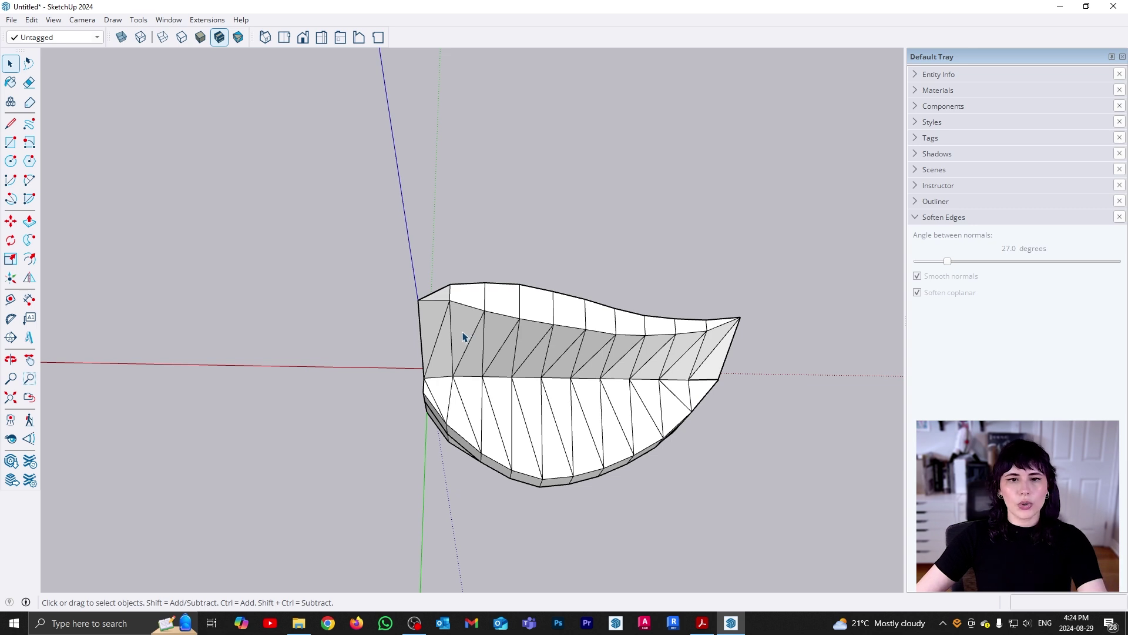
View the banquette from the top in parallel projection with X-ray turned on
{"action": "key", "text": "F2"}
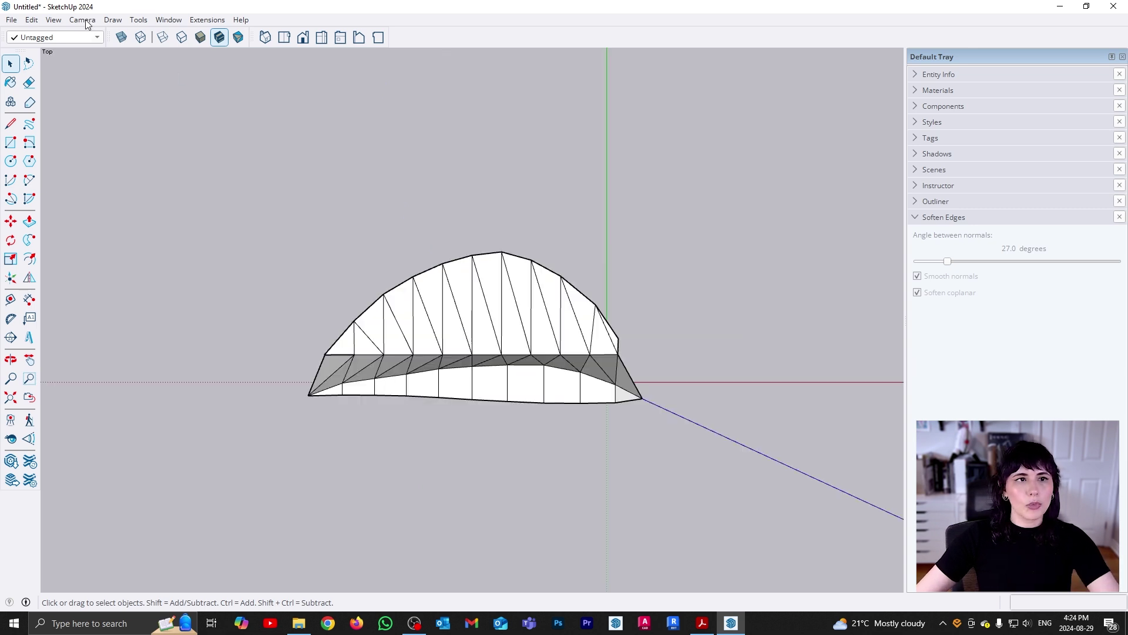
{"action": "left_click", "coordinate": [113, 80]}
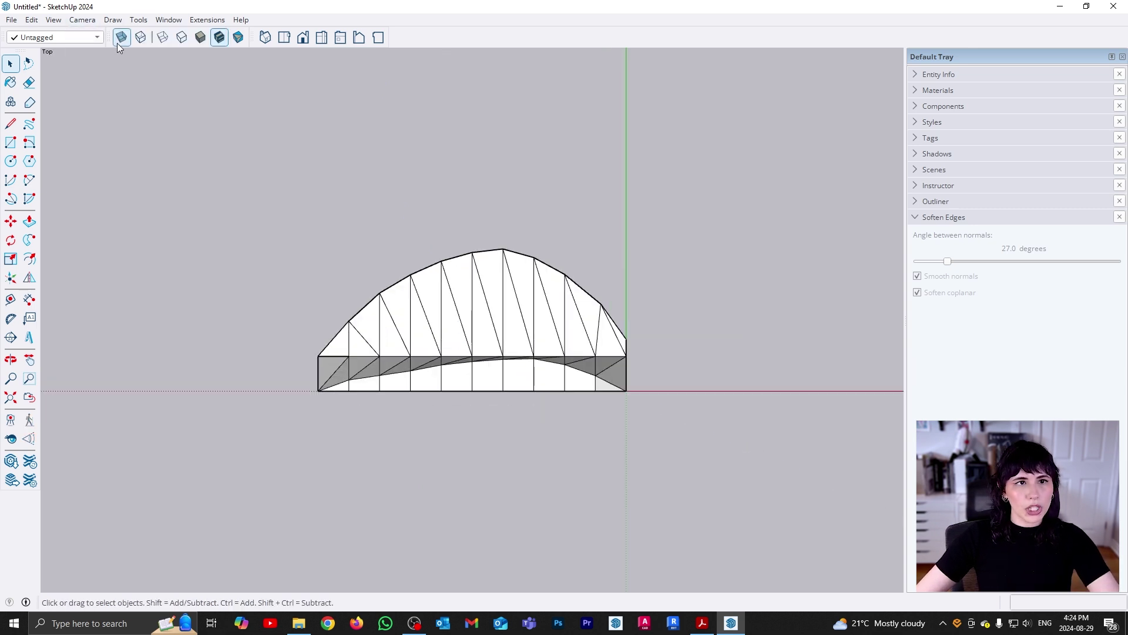
{"action": "left_click", "coordinate": [122, 37]}
{"action": "mouse_move", "coordinate": [585, 348]}
{"action": "middle_mouse_down", "text": "shift"}
{"action": "mouse_move", "coordinate": [587, 309]}
{"action": "mouse_move", "coordinate": [579, 347]}
{"action": "middle_mouse_up", "text": "shift"}
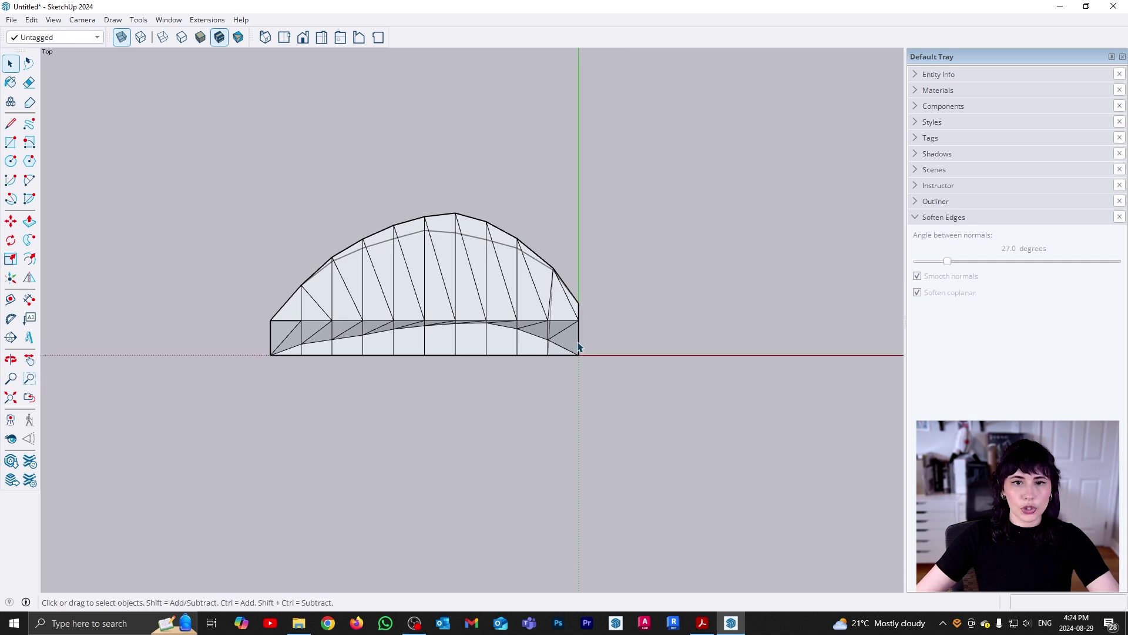
Rotate the left part of the sliced seat about the slice's lower endpoint
{"action": "left_click_drag", "start_coordinate": [224, 164], "coordinate": [537, 462]}
{"action": "key", "text": "q"}
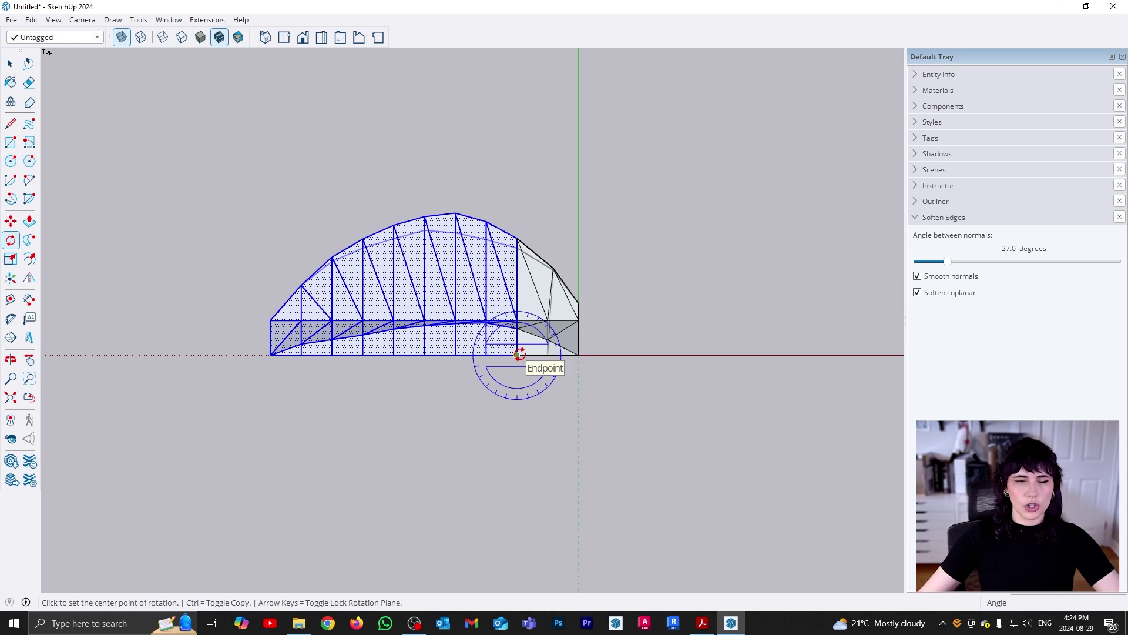
{"action": "left_click", "coordinate": [518, 354]}
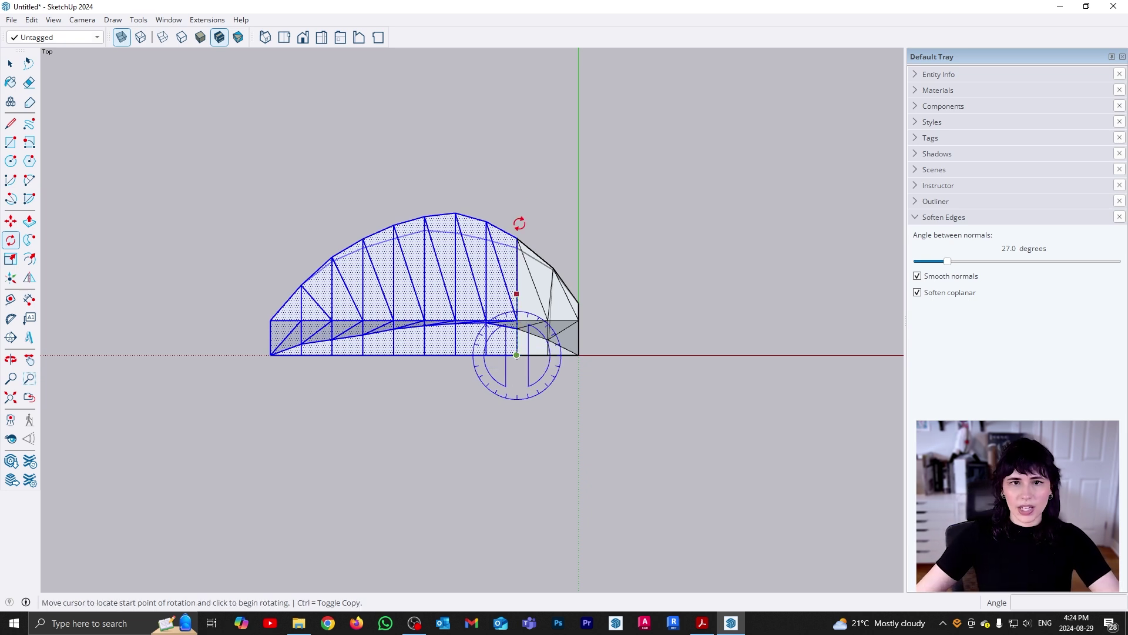
{"action": "left_click", "coordinate": [524, 176]}
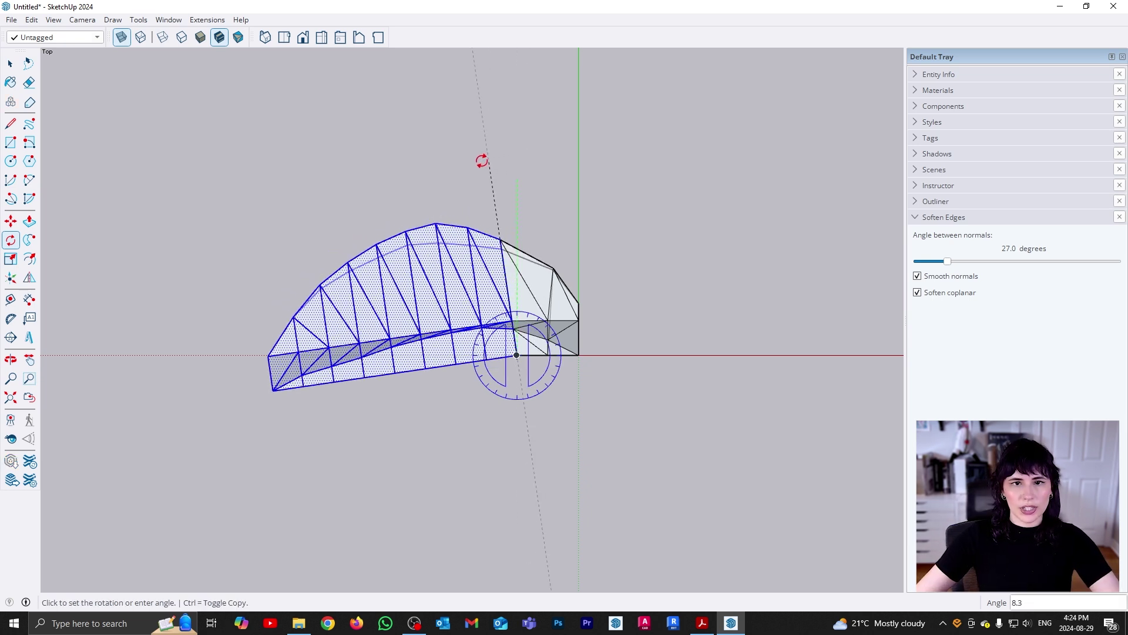
{"action": "left_click", "coordinate": [492, 154]}
{"action": "key", "text": "space"}
Drop the next slice from the selection and rotate the remaining slices about their lower vertex
{"action": "left_click_drag", "start_coordinate": [519, 322], "coordinate": [507, 223], "text": "ctrl+shift"}
{"action": "left_click_drag", "start_coordinate": [494, 275], "coordinate": [494, 278], "text": "ctrl+shift"}
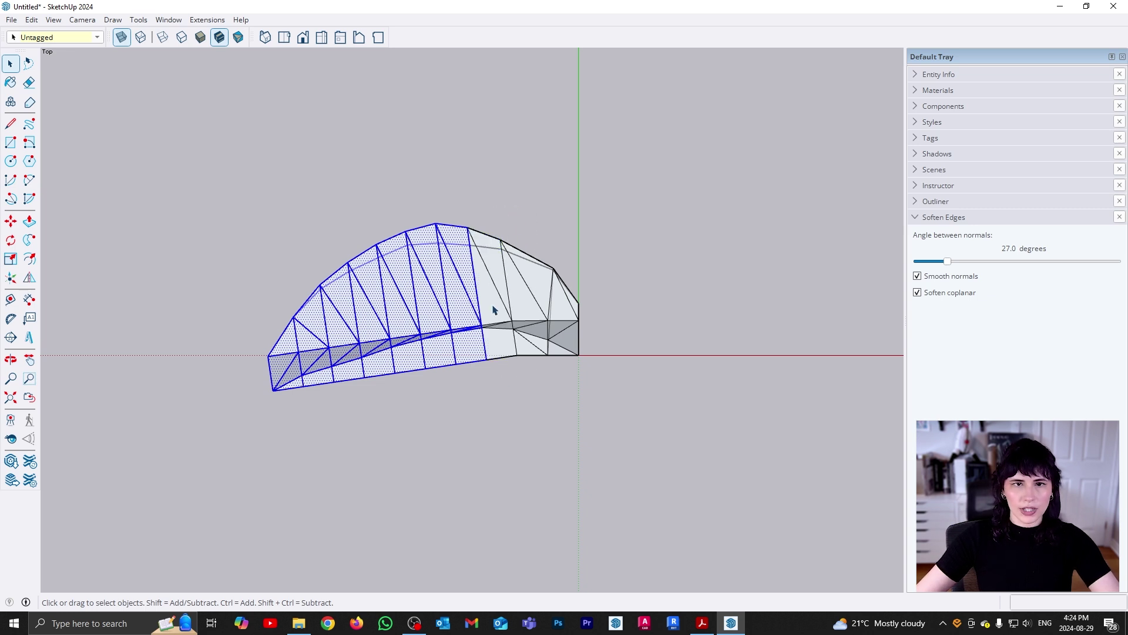
{"action": "key", "text": "q"}
{"action": "left_click", "coordinate": [486, 359]}
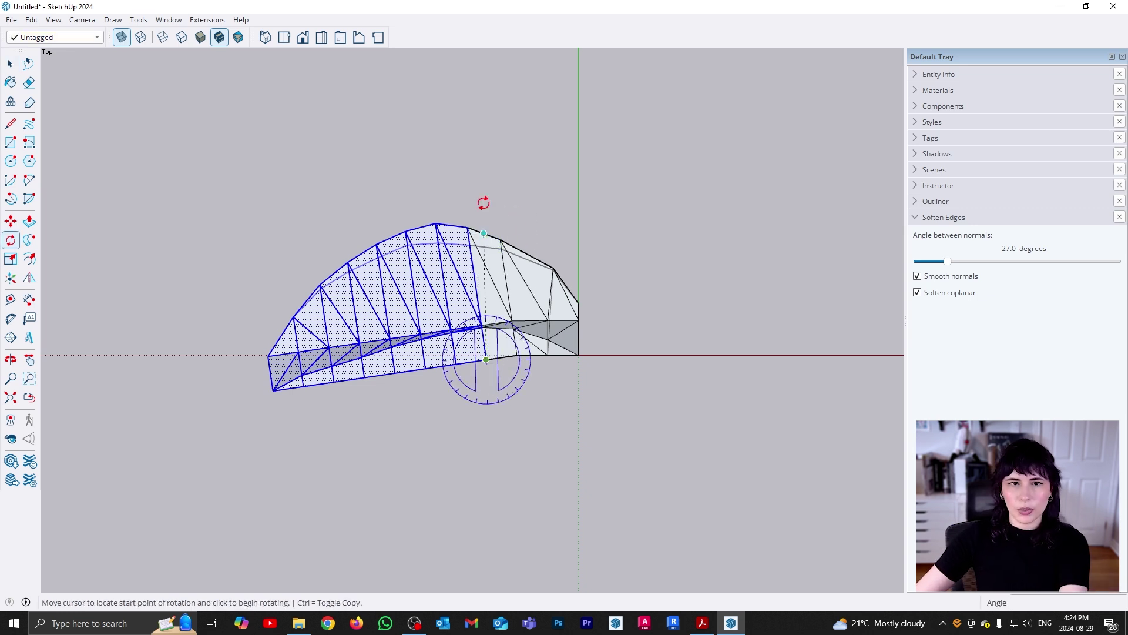
{"action": "left_click", "coordinate": [465, 172]}
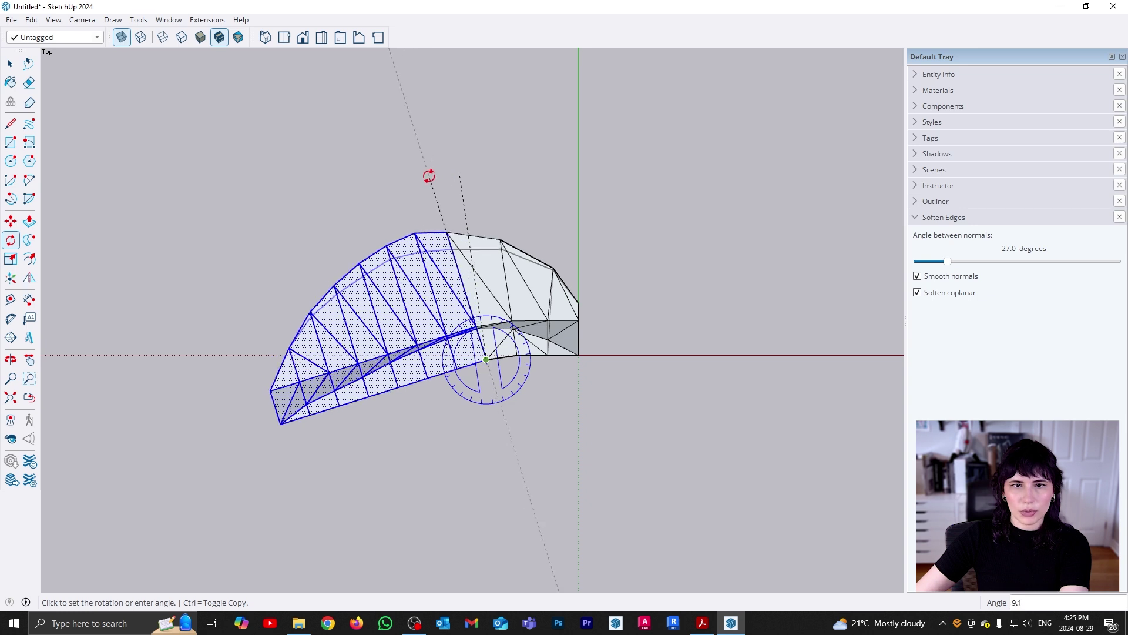
{"action": "left_click", "coordinate": [428, 178]}
{"action": "key", "text": "space"}
Deselect more slices and swing the end slices further into the crescent curve
{"action": "left_click", "coordinate": [475, 340], "text": "ctrl+shift"}
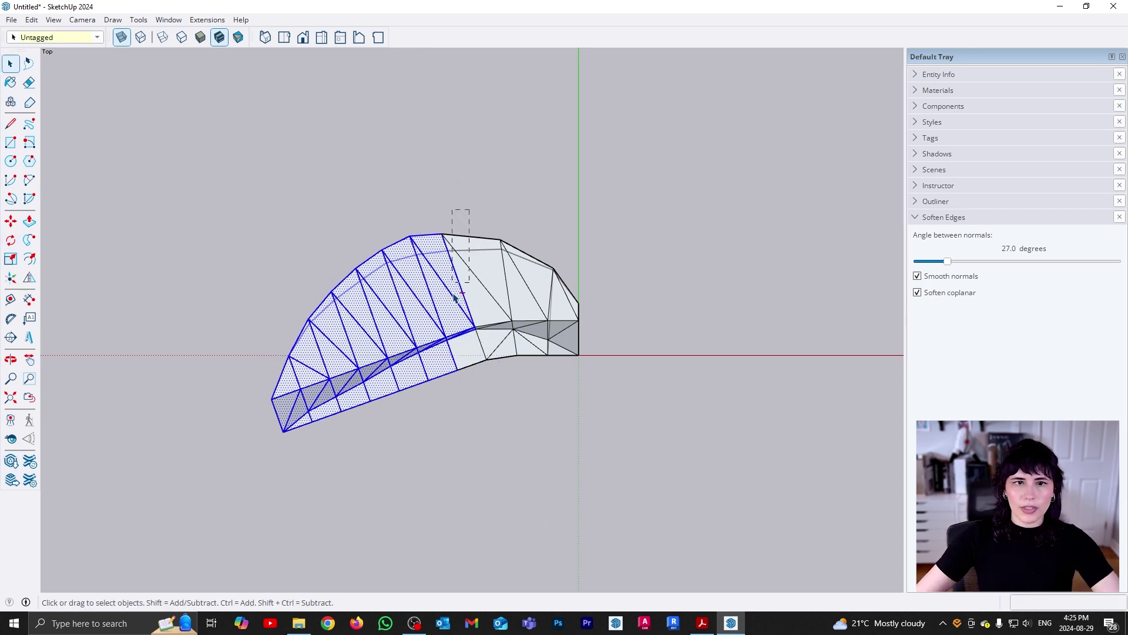
{"action": "left_click_drag", "start_coordinate": [452, 311], "coordinate": [466, 319], "text": "ctrl+shift"}
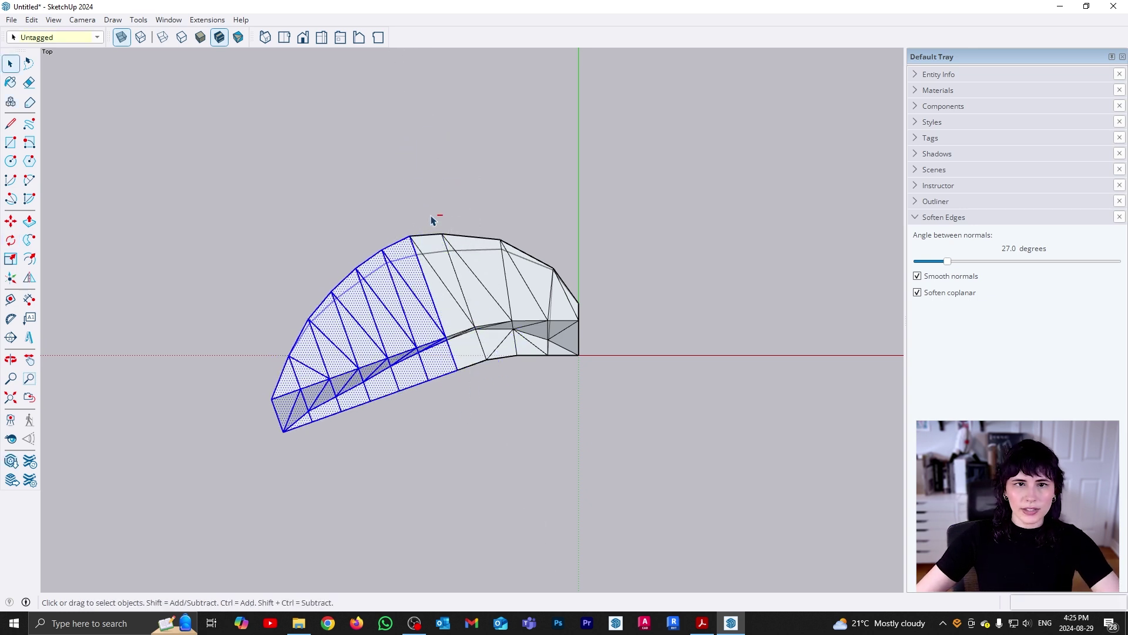
{"action": "key", "text": "q"}
{"action": "left_click", "coordinate": [457, 369]}
{"action": "left_click", "coordinate": [405, 182]}
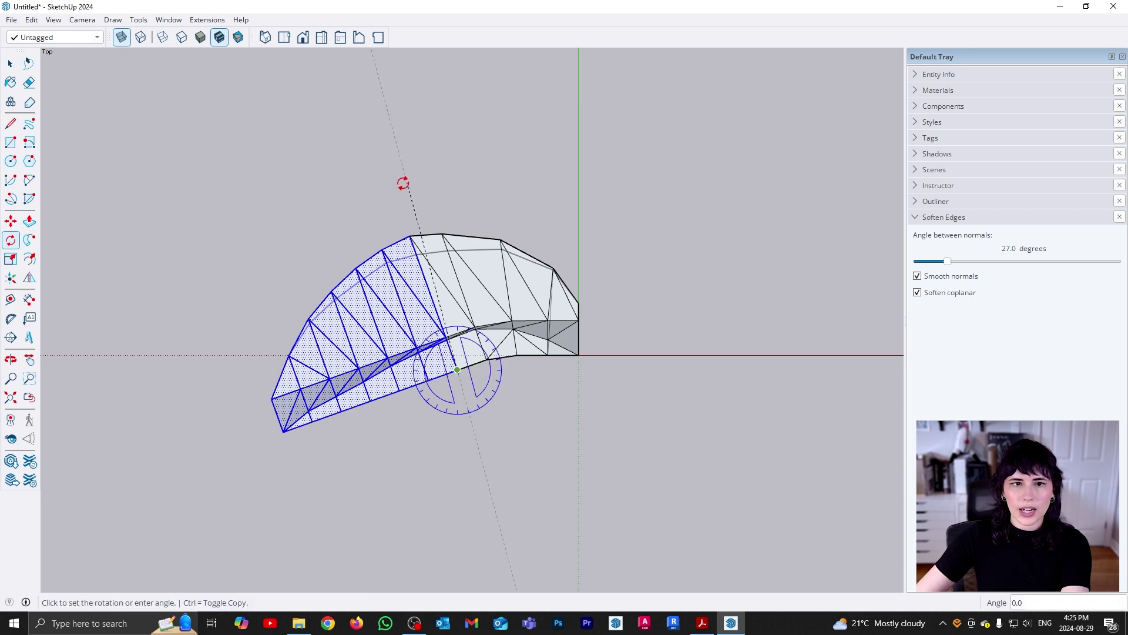
{"action": "key", "text": "Escape"}
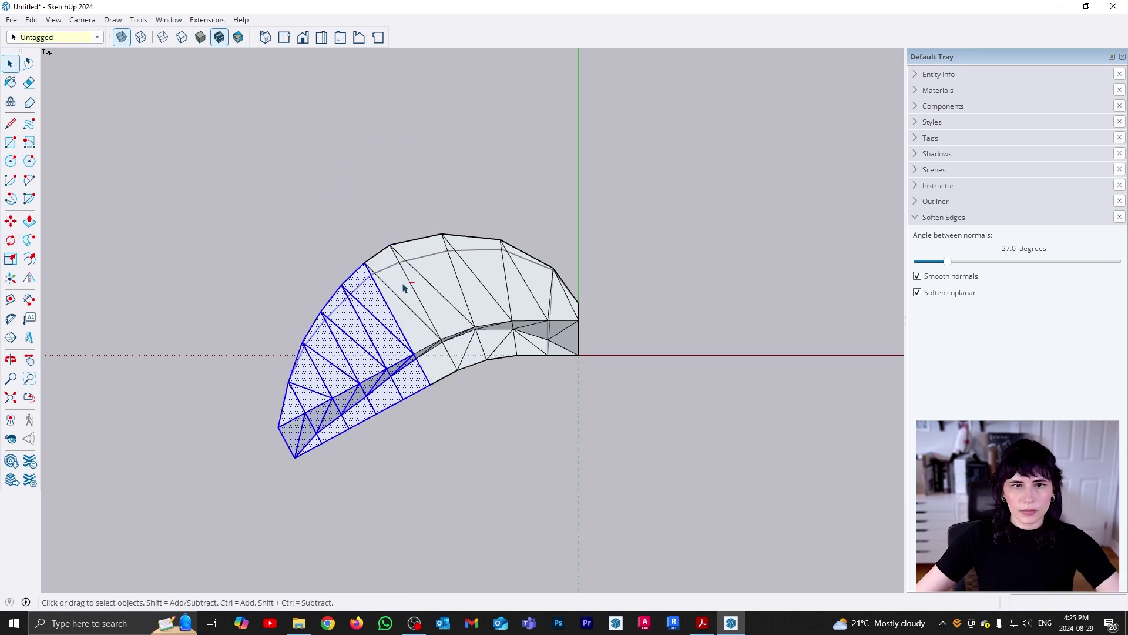
{"action": "middle_click_drag", "start_coordinate": [432, 385], "coordinate": [448, 365], "text": "shift"}
{"action": "key", "text": "space"}
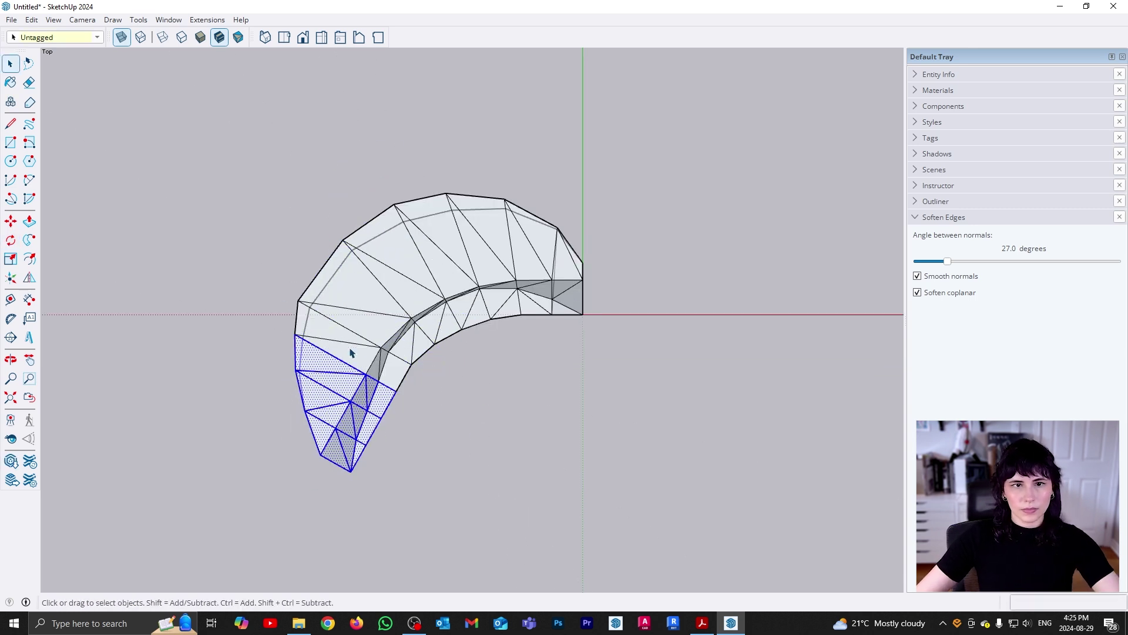
{"action": "middle_click_drag", "start_coordinate": [352, 353], "coordinate": [377, 376], "text": "shift"}
{"action": "left_click", "coordinate": [500, 421]}
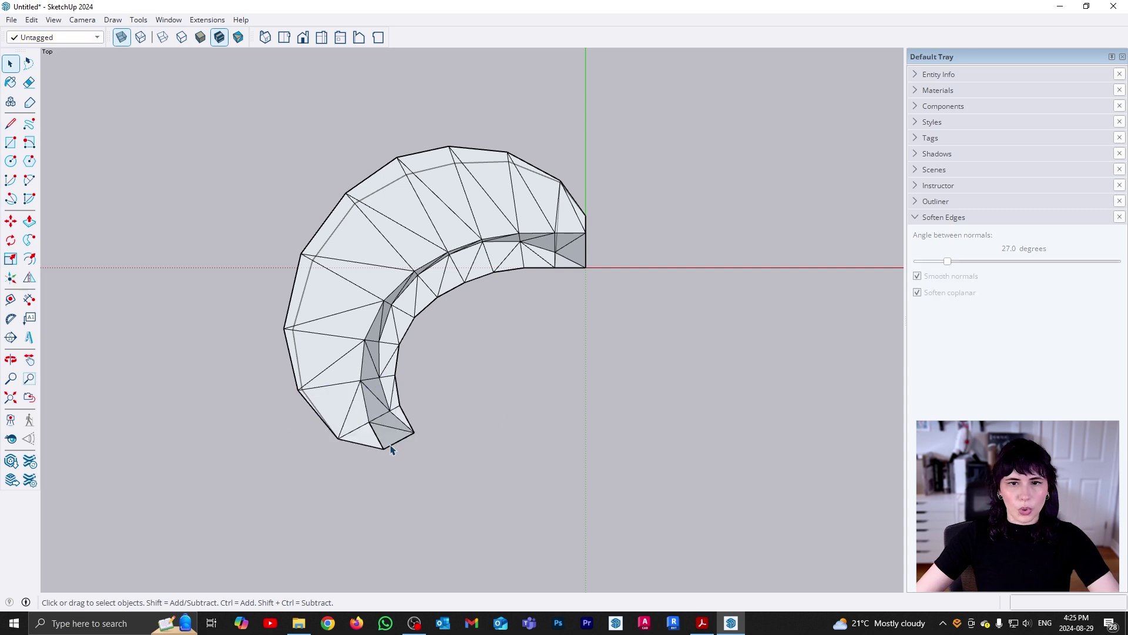
Turn off X-ray and orbit to a perspective view of the curved seat
{"action": "middle_click_drag", "start_coordinate": [393, 449], "coordinate": [509, 337]}
{"action": "left_click", "coordinate": [121, 37]}
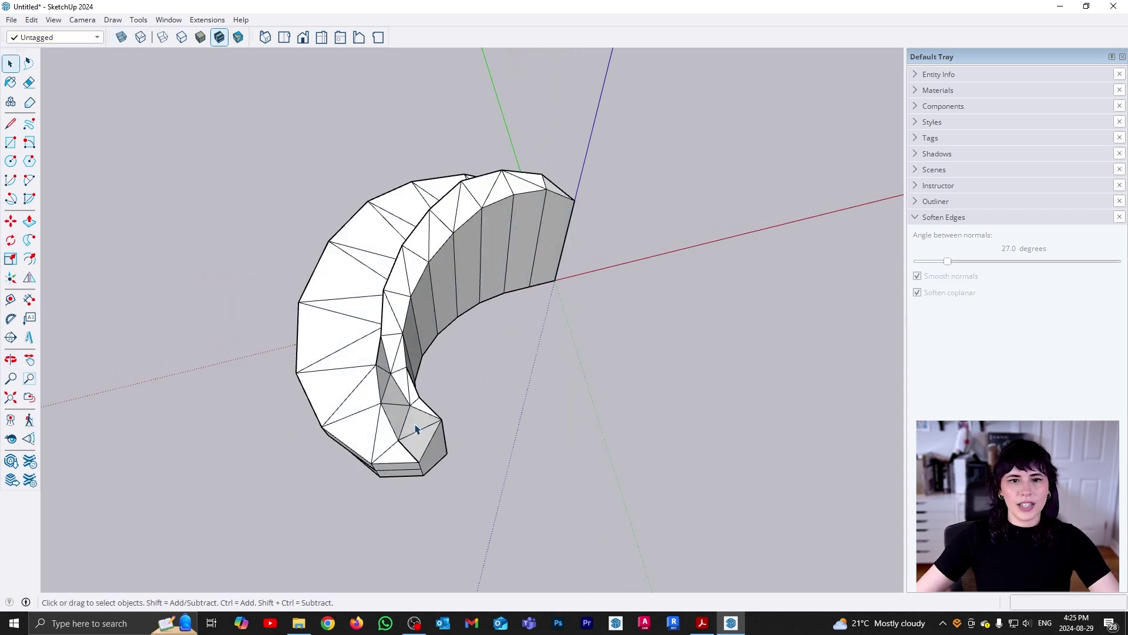
{"action": "middle_click_drag", "start_coordinate": [418, 429], "coordinate": [347, 292]}
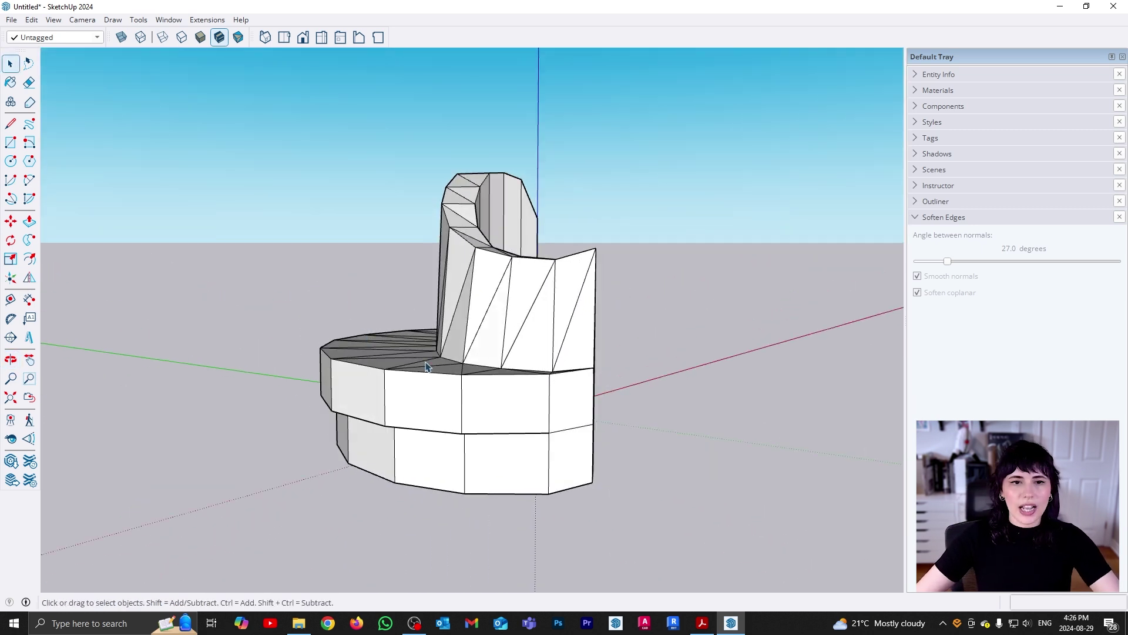
Orbit around to a low front view, then window-select the whole banquette
{"action": "middle_click_drag", "start_coordinate": [443, 348], "coordinate": [410, 432]}
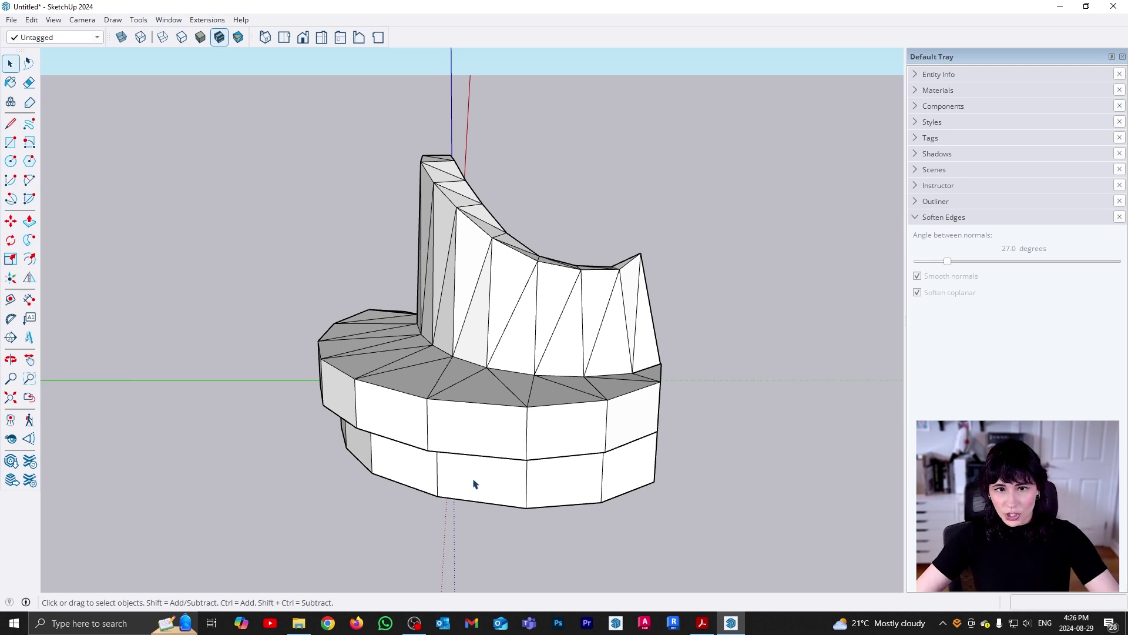
{"action": "middle_click_drag", "start_coordinate": [475, 483], "coordinate": [405, 435]}
{"action": "left_click_drag", "start_coordinate": [249, 182], "coordinate": [743, 526]}
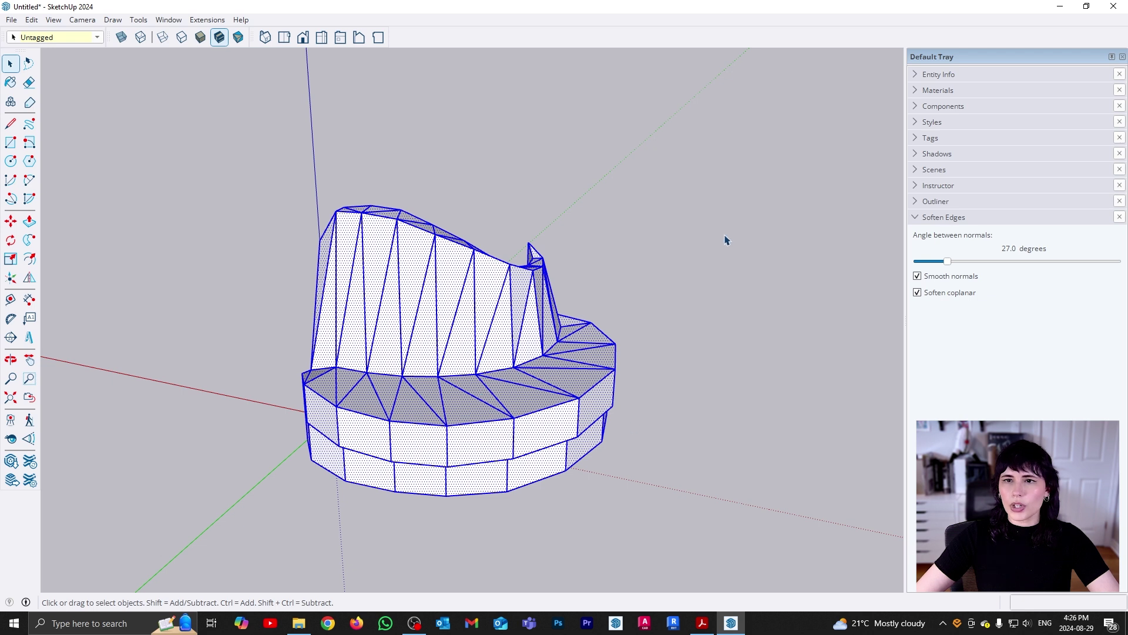
Soften and smooth the selected banquette's edges with angle between normals set to 38.1 degrees
{"action": "right_click", "coordinate": [515, 406]}
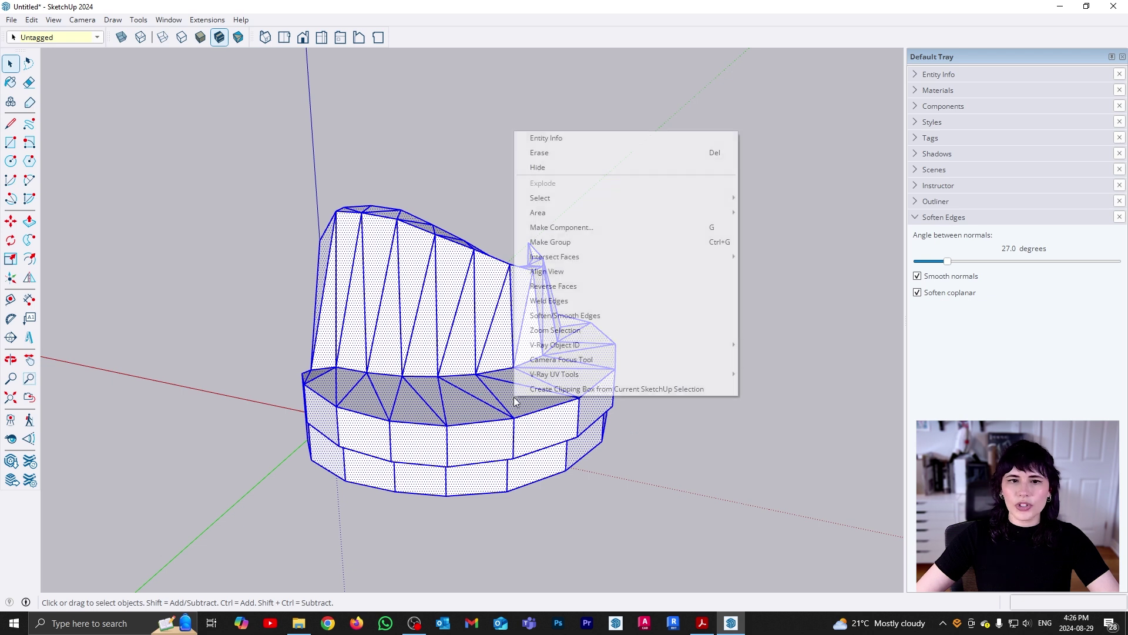
{"action": "left_click", "coordinate": [599, 316]}
{"action": "middle_click_drag", "start_coordinate": [599, 315], "coordinate": [479, 439]}
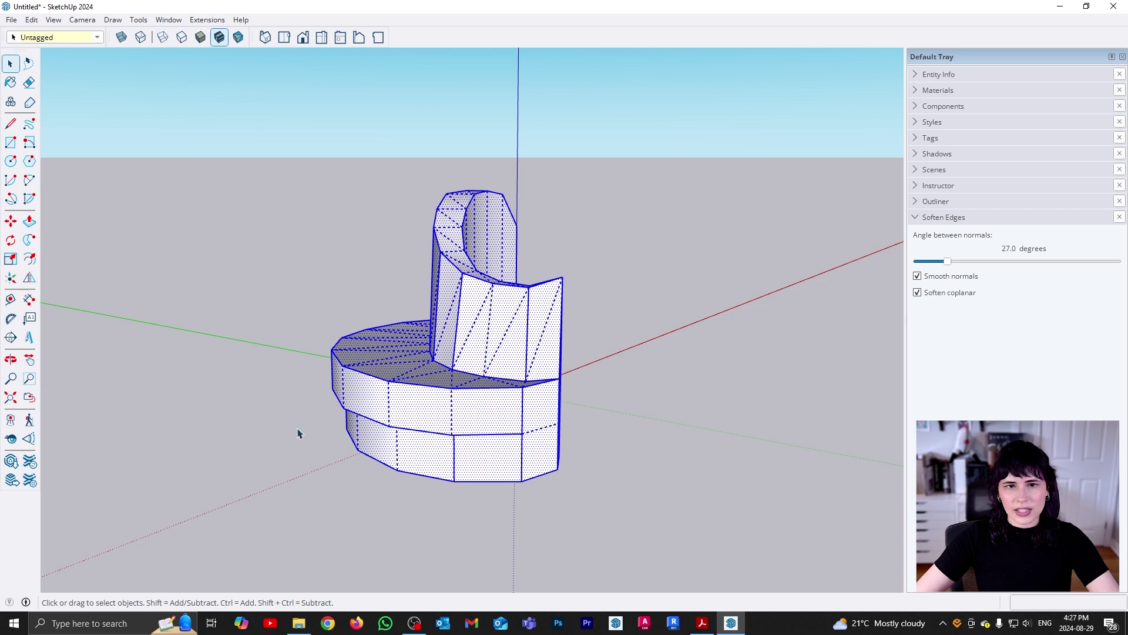
{"action": "middle_click_drag", "start_coordinate": [298, 433], "coordinate": [316, 323]}
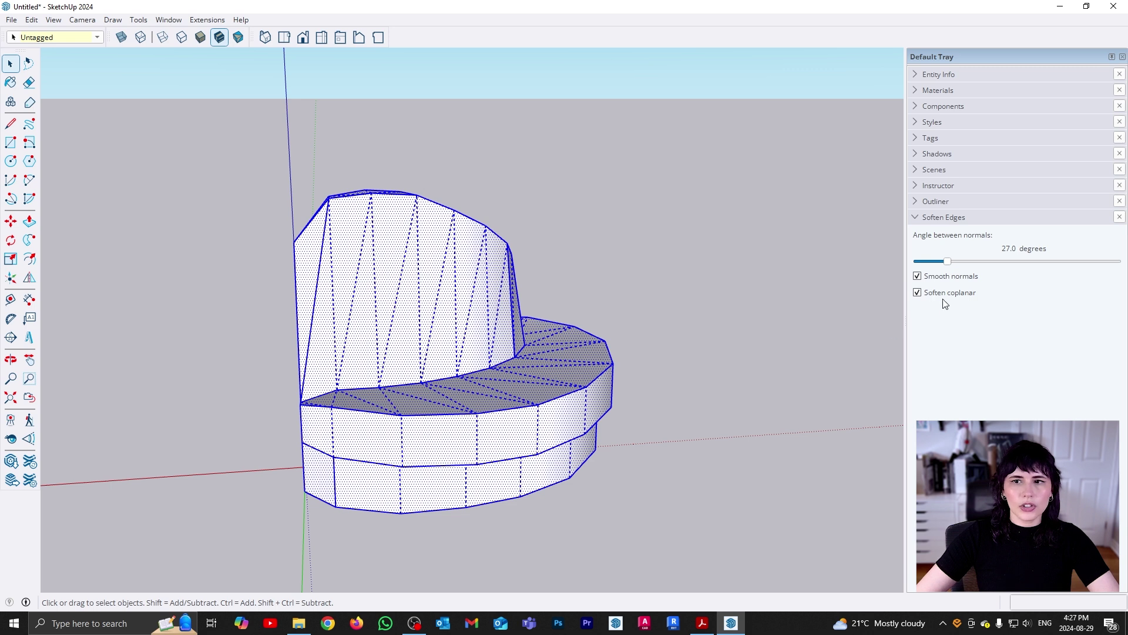
{"action": "left_click_drag", "start_coordinate": [952, 266], "coordinate": [964, 267]}
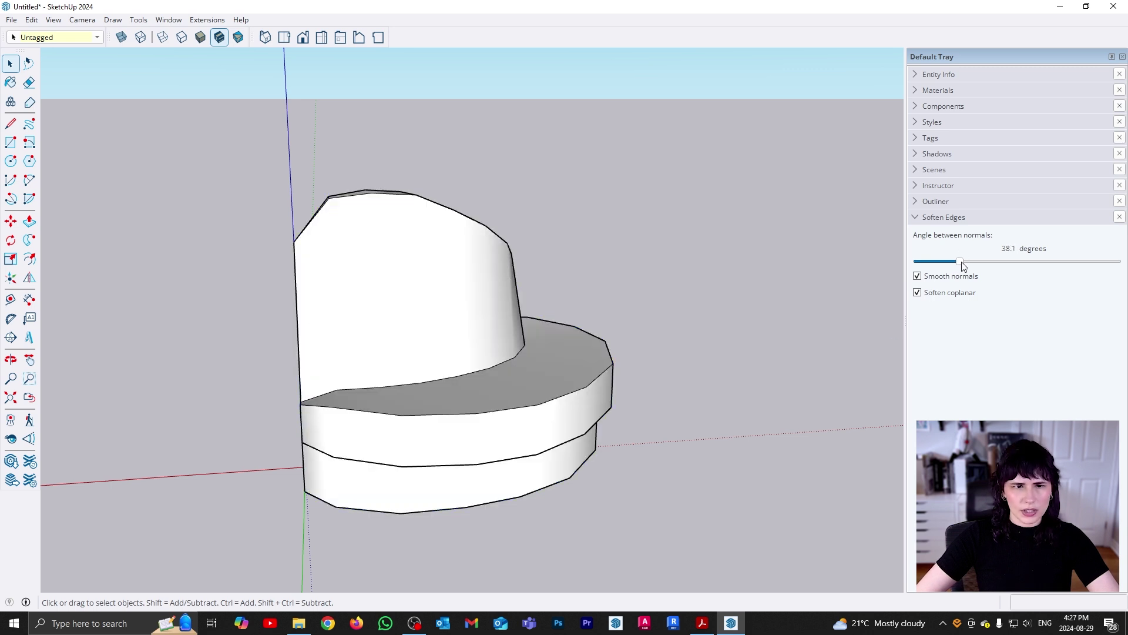
{"action": "middle_click_drag", "start_coordinate": [529, 382], "coordinate": [665, 385]}
Deselect everything and orbit to view the smooth crescent banquette
{"action": "left_click", "coordinate": [231, 415]}
{"action": "middle_click_drag", "start_coordinate": [232, 416], "coordinate": [684, 435]}
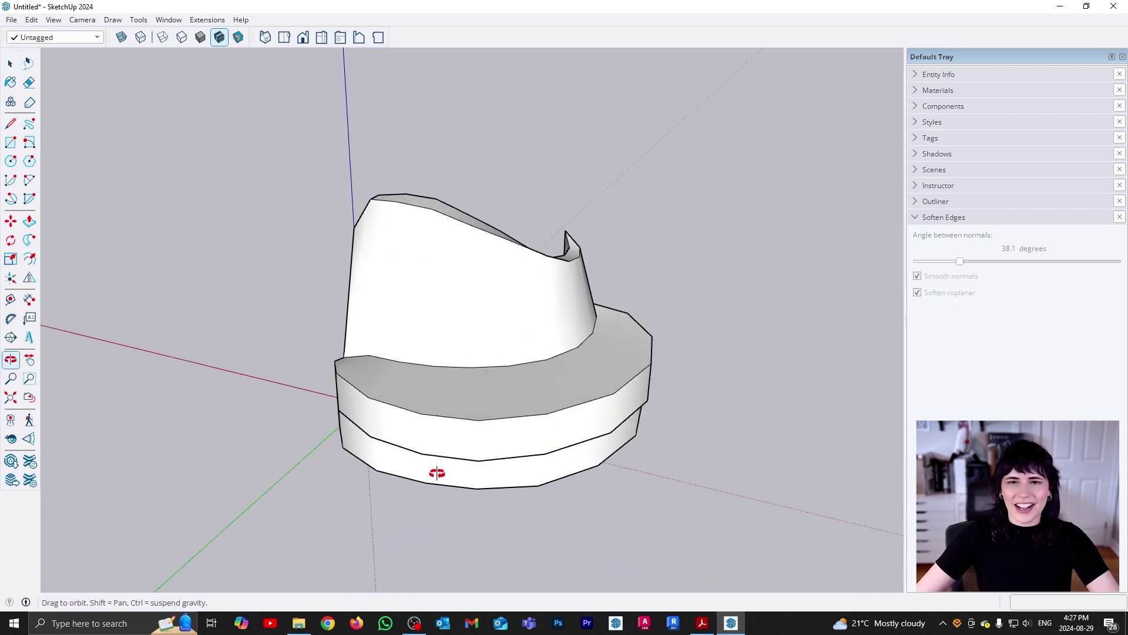